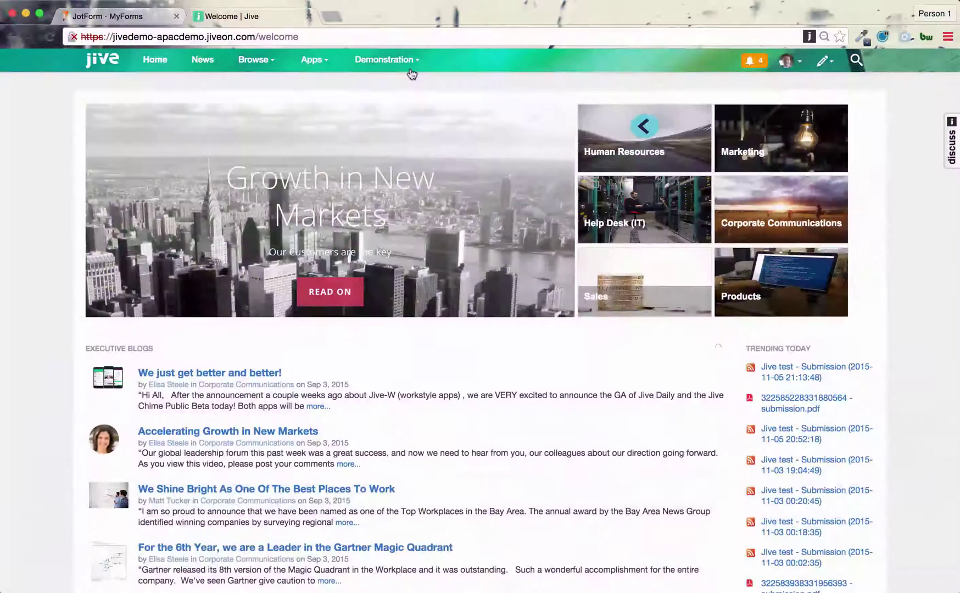
Step: Open the JotForm Integration POC group from Demonstration, view its Submission Report, then its Activity stream
left_click(412, 66)
left_click(360, 95)
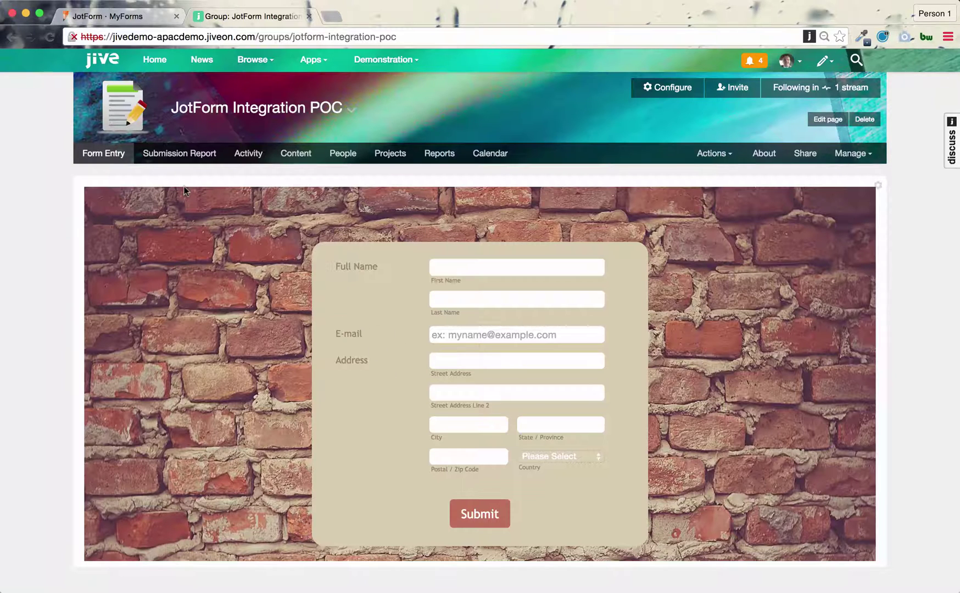
left_click(189, 156)
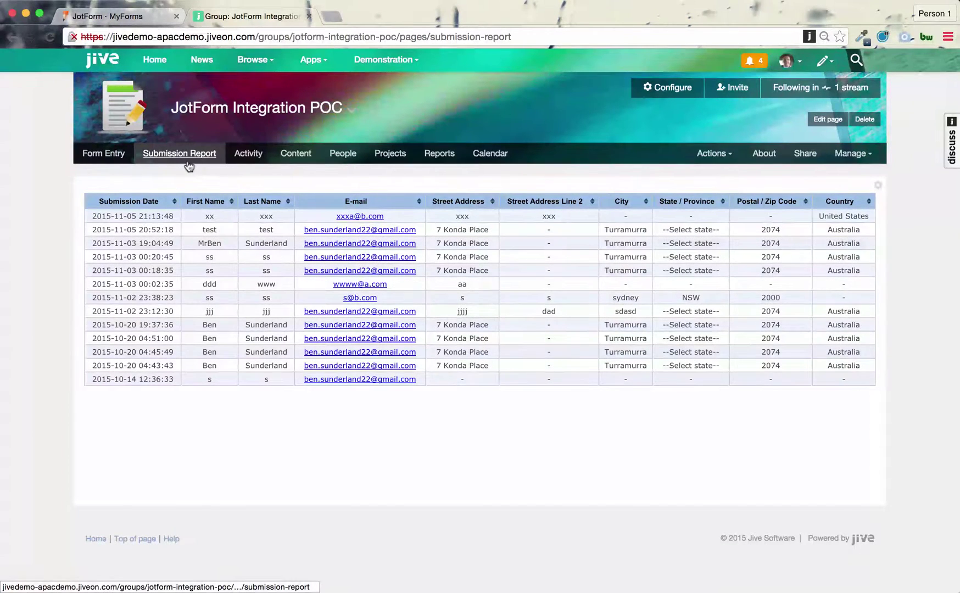
left_click(248, 153)
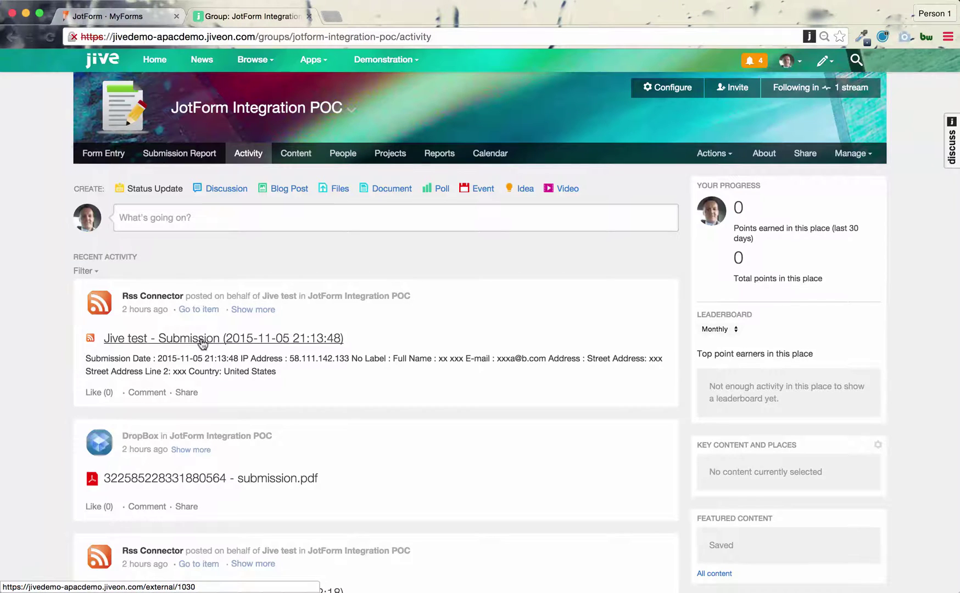
left_click(191, 485)
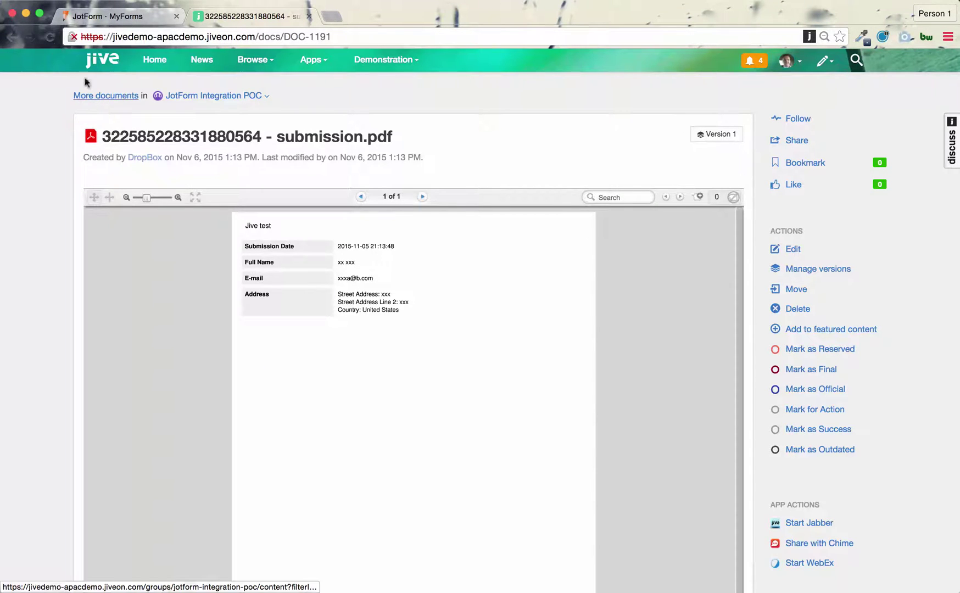
left_click(12, 39)
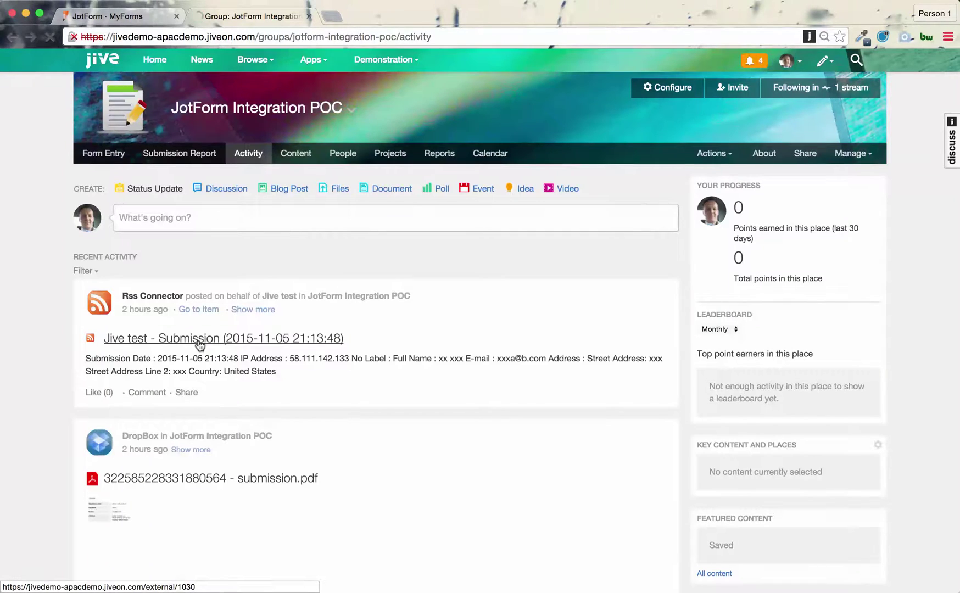
left_click(199, 345)
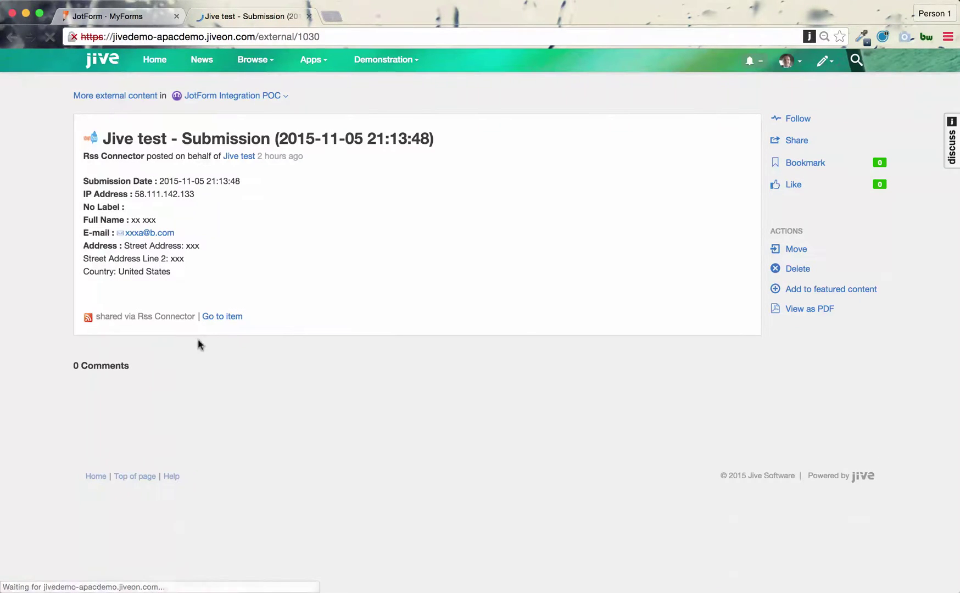
left_click(16, 35)
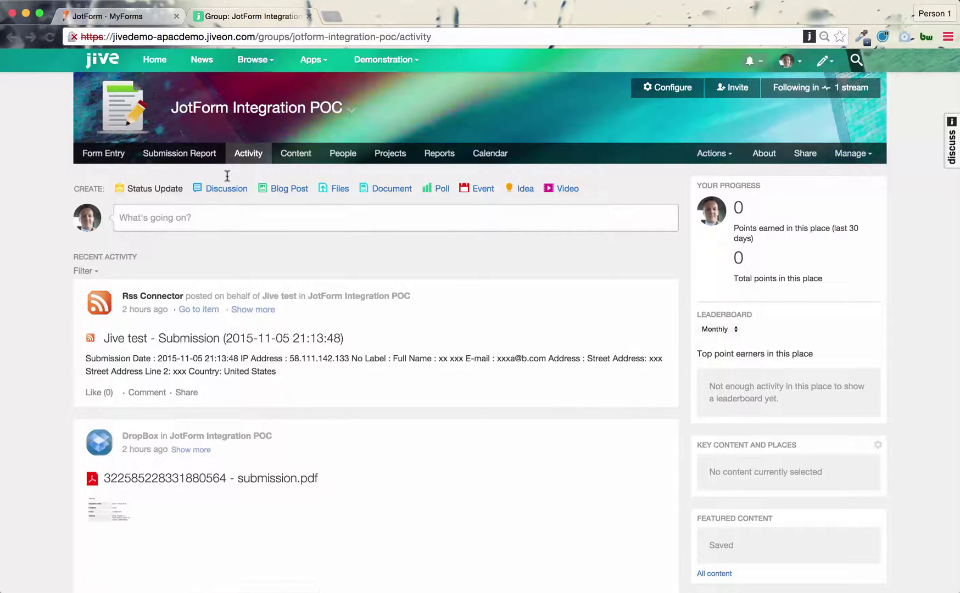
left_click(96, 155)
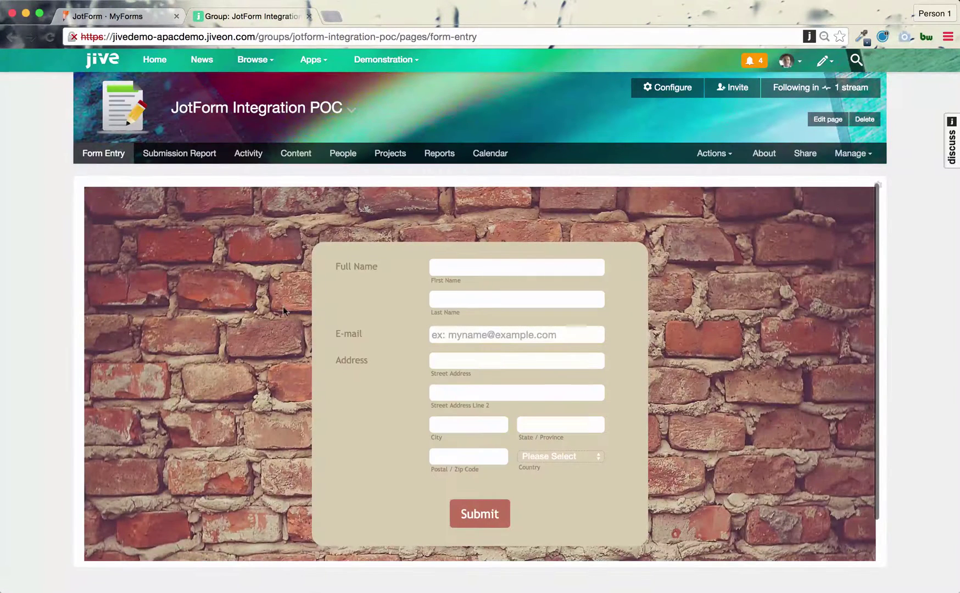
left_click(457, 271)
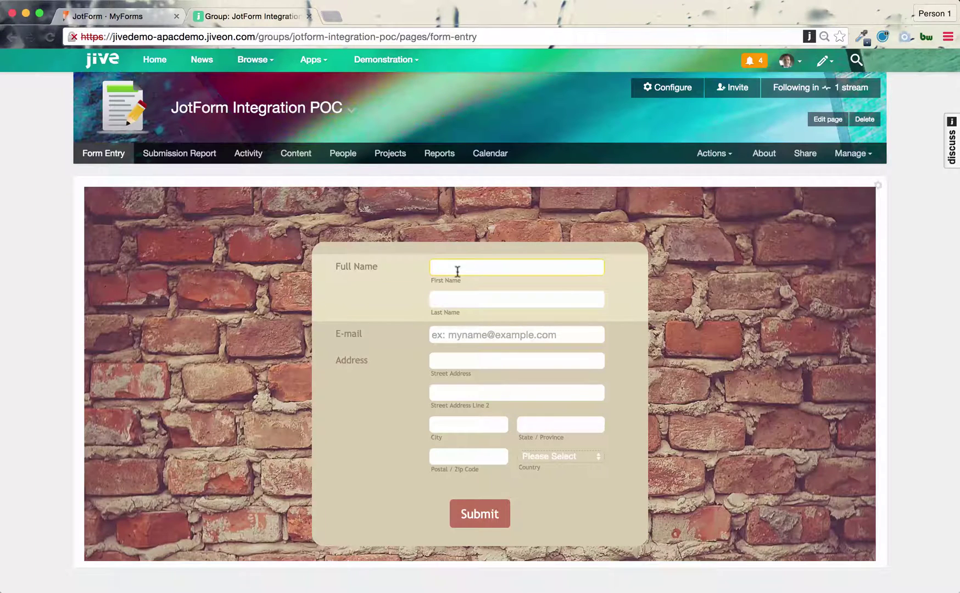
left_click(487, 515)
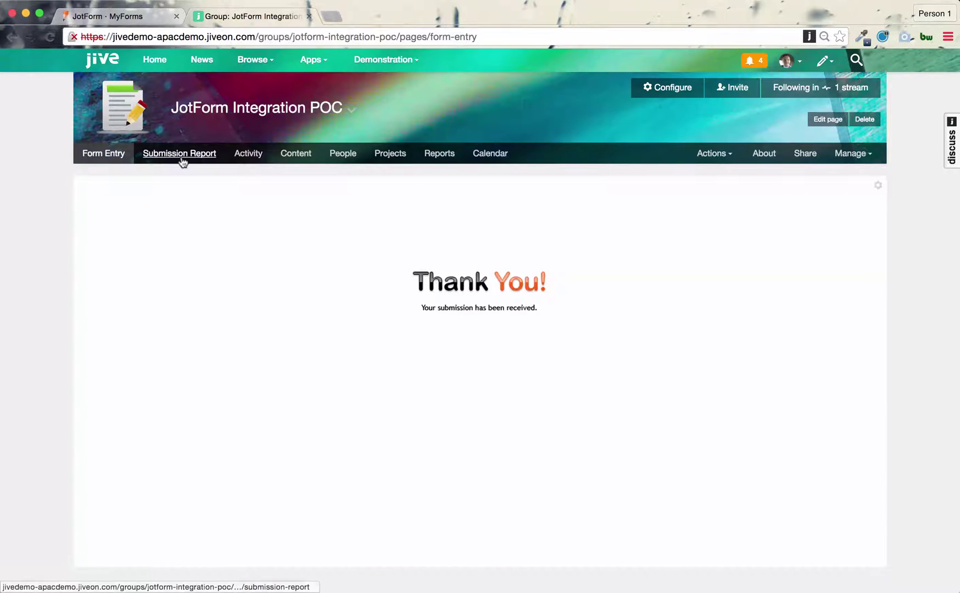
left_click(182, 159)
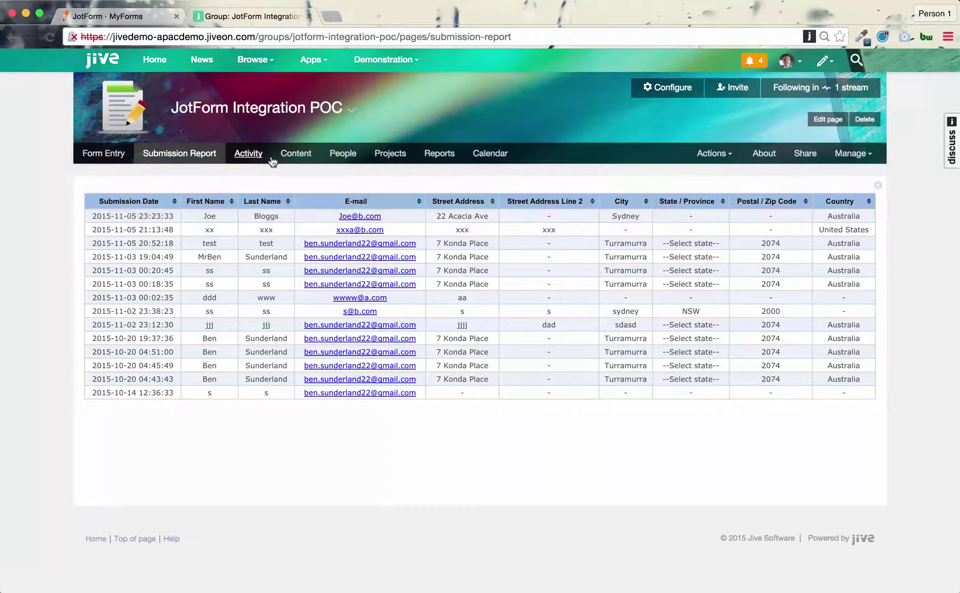
Step: Open the new submission.pdf from the group Activity stream, then return and reload to see its Dropbox post
left_click(252, 158)
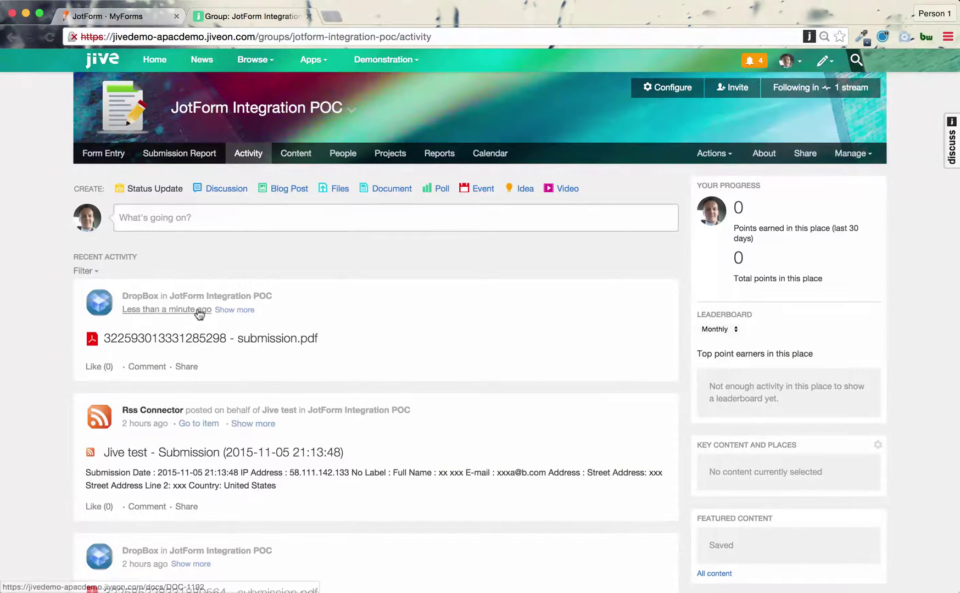
left_click(187, 339)
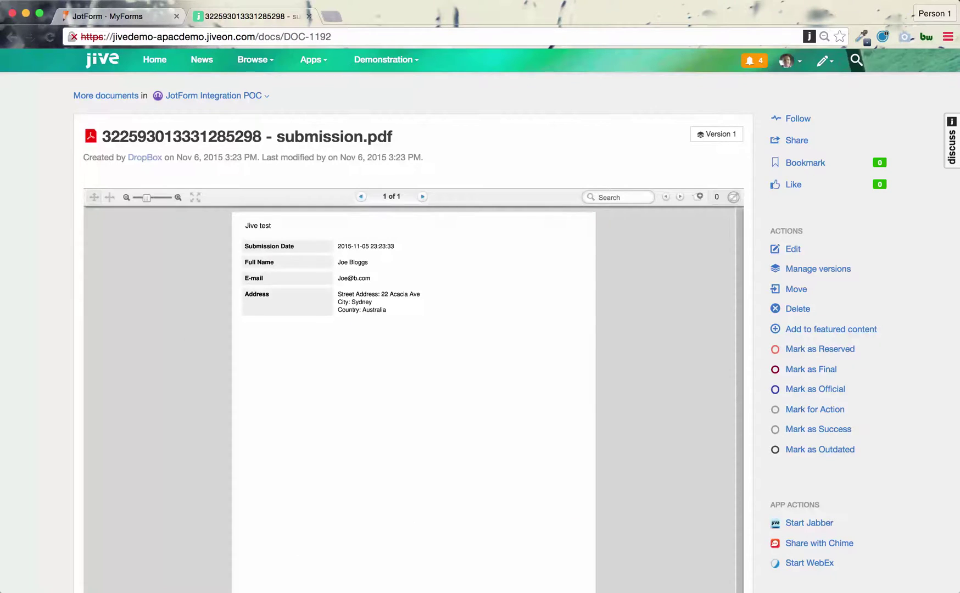
left_click(14, 43)
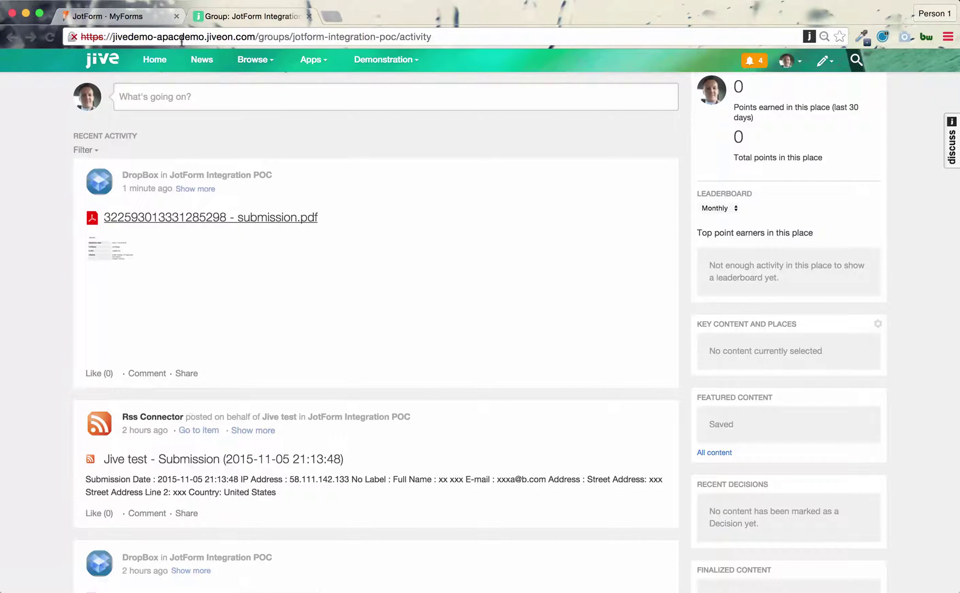
left_click(54, 35)
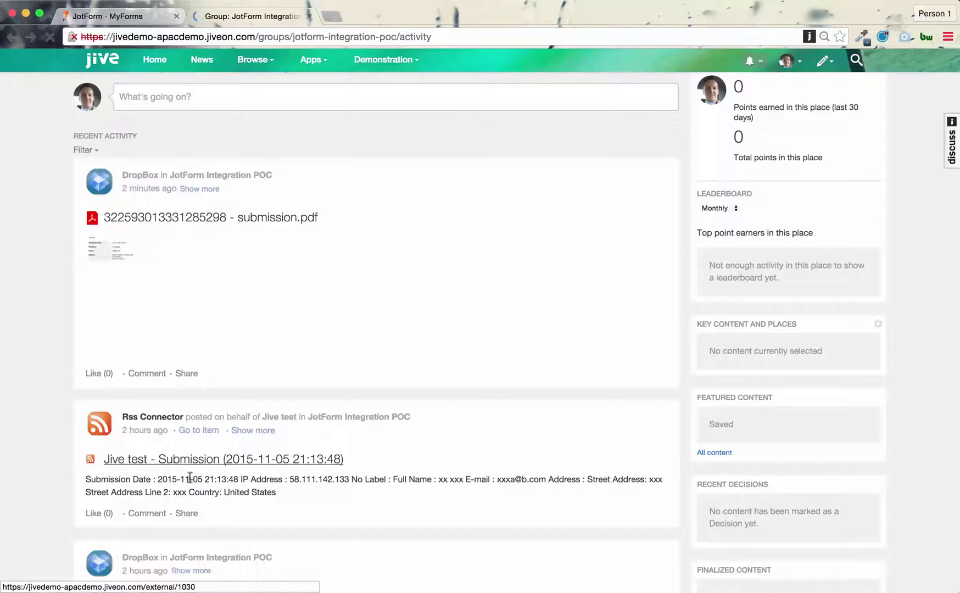
scroll(240, 279, "up", 3)
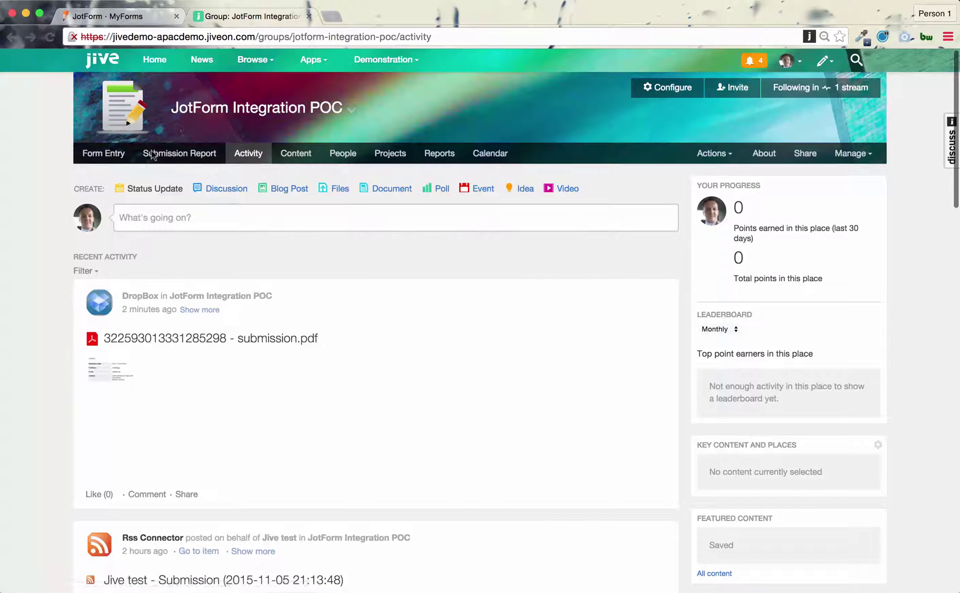
Step: Open the Jive test form in JotForm's builder and show its notification email list
left_click(141, 23)
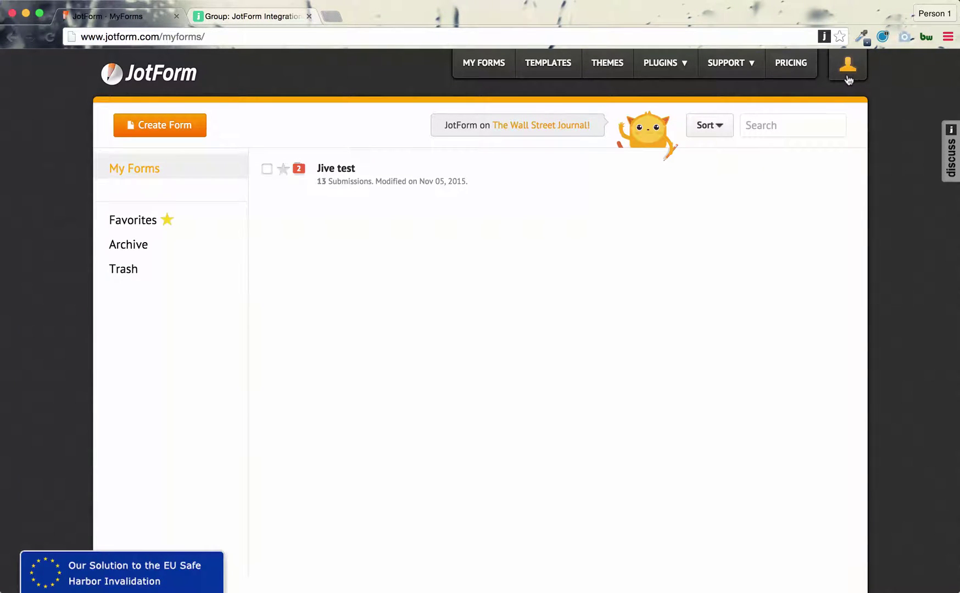
left_click(340, 172)
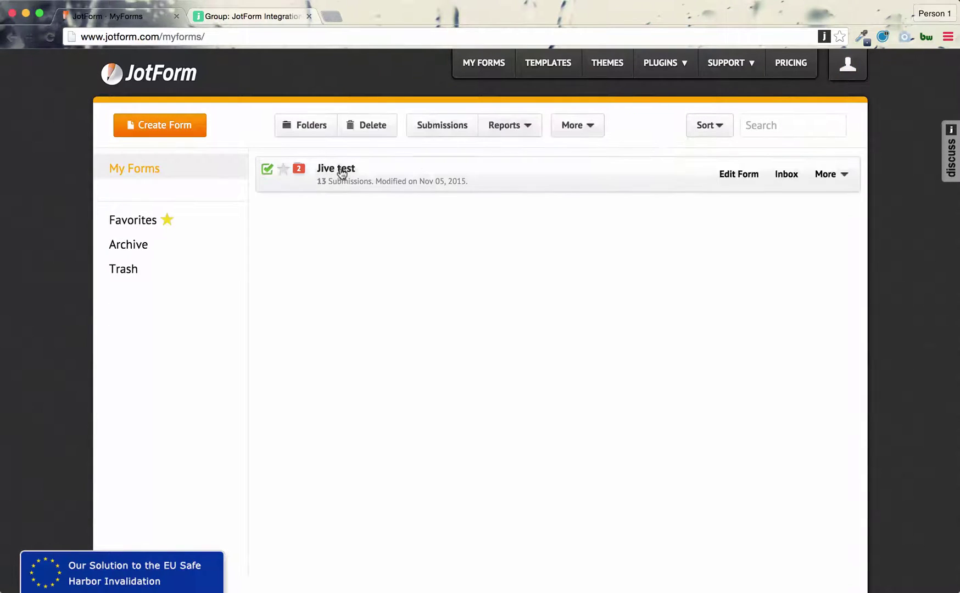
left_click(739, 175)
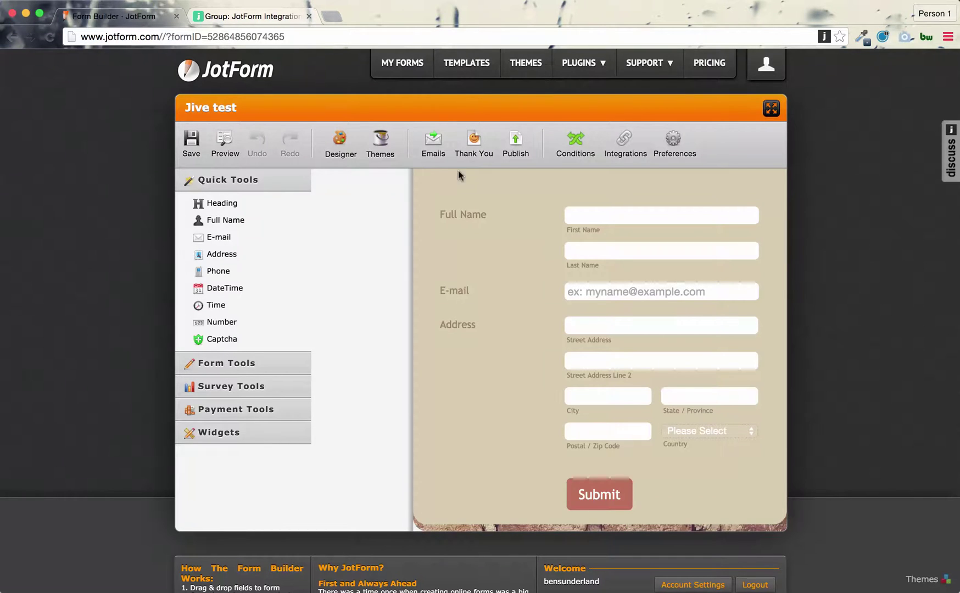
left_click(433, 142)
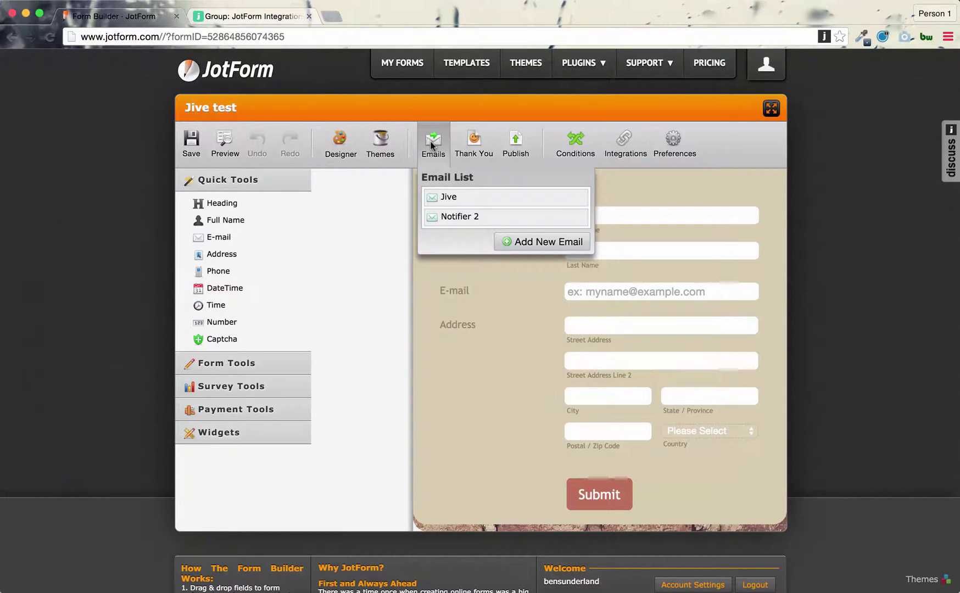
mouse_move(452, 206)
Step: Review the Jive test form's direct link and iFrame embed code, then close the Publish dialog
left_click(516, 142)
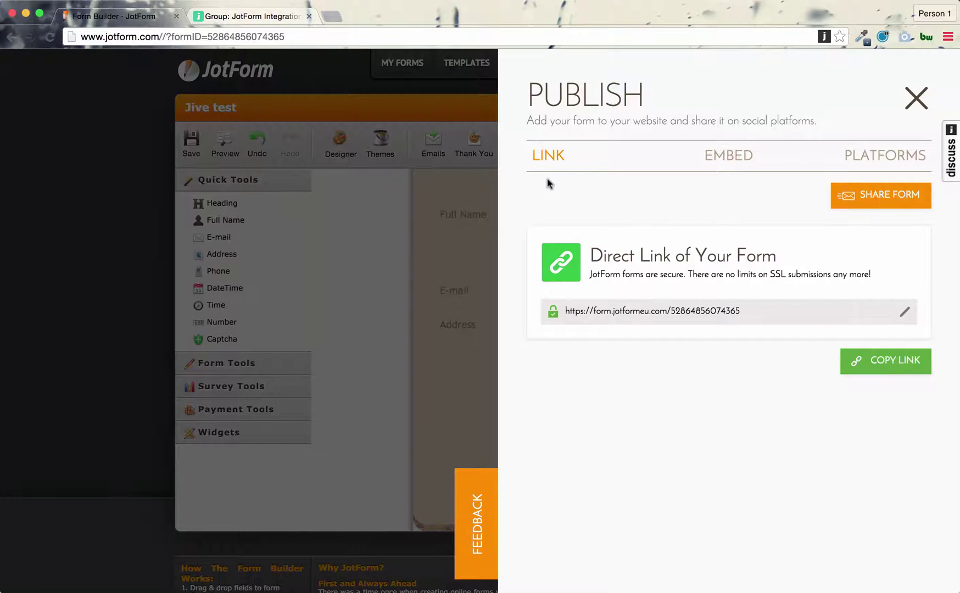
left_click(729, 160)
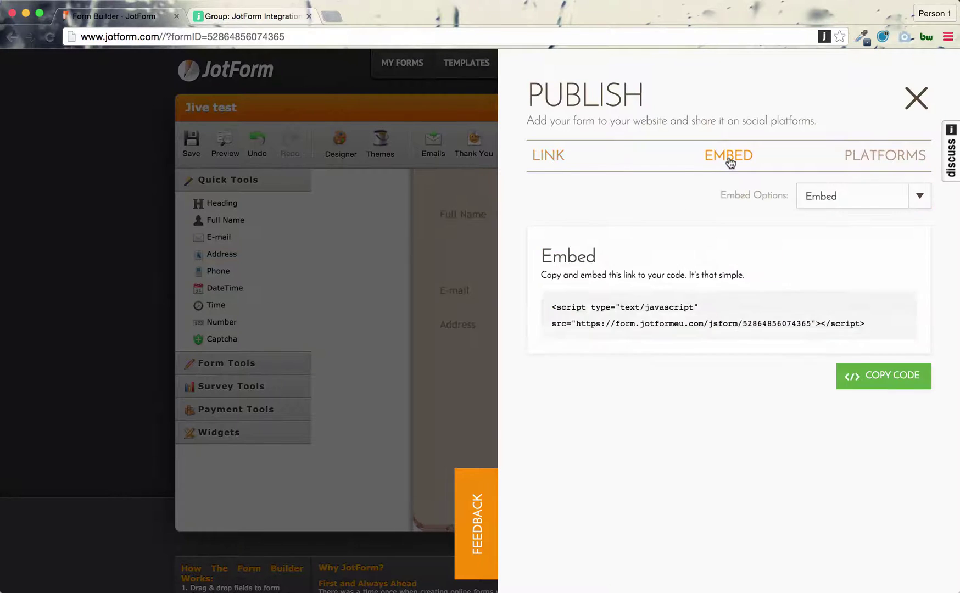
left_click(918, 198)
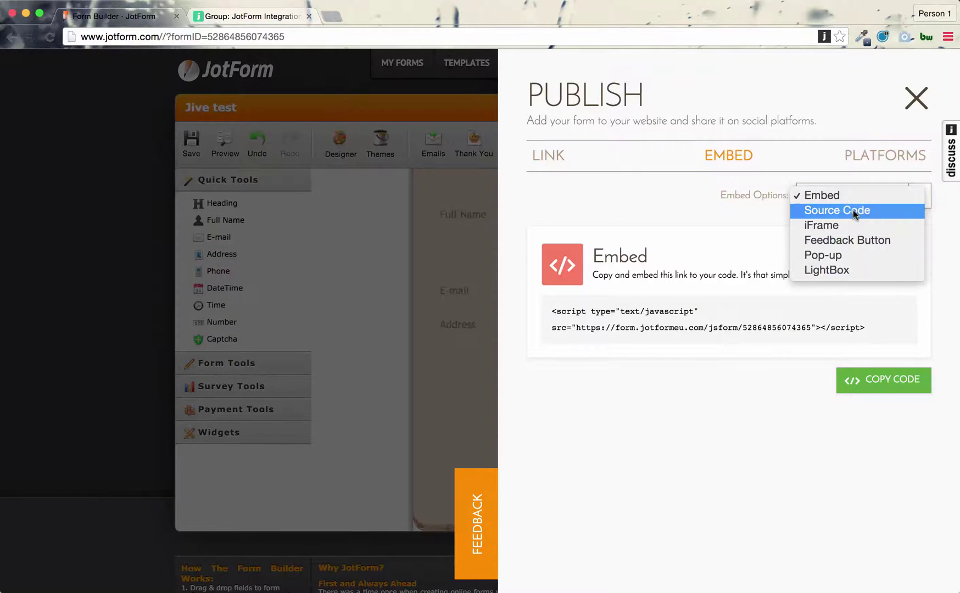
key("Escape")
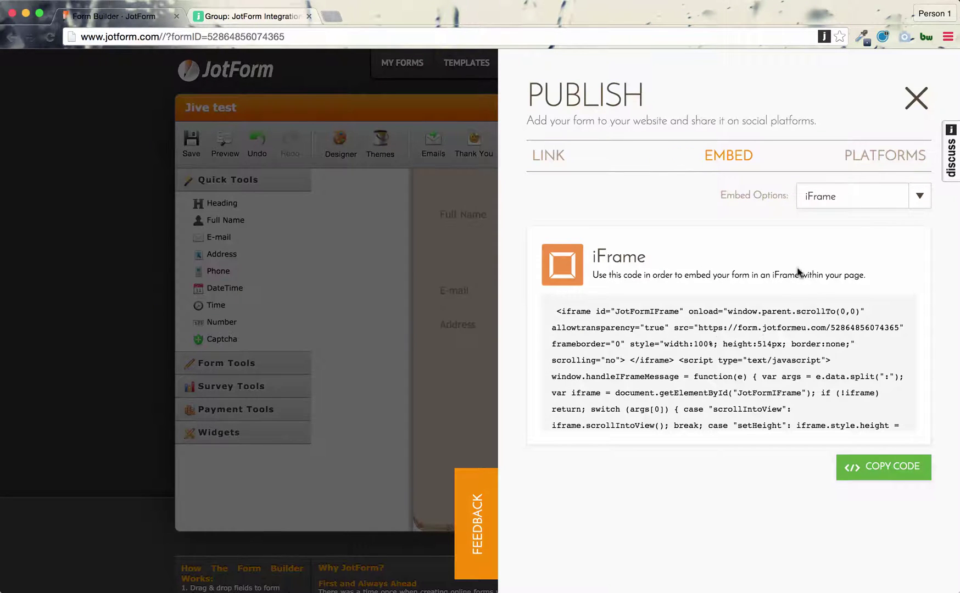
left_click(915, 98)
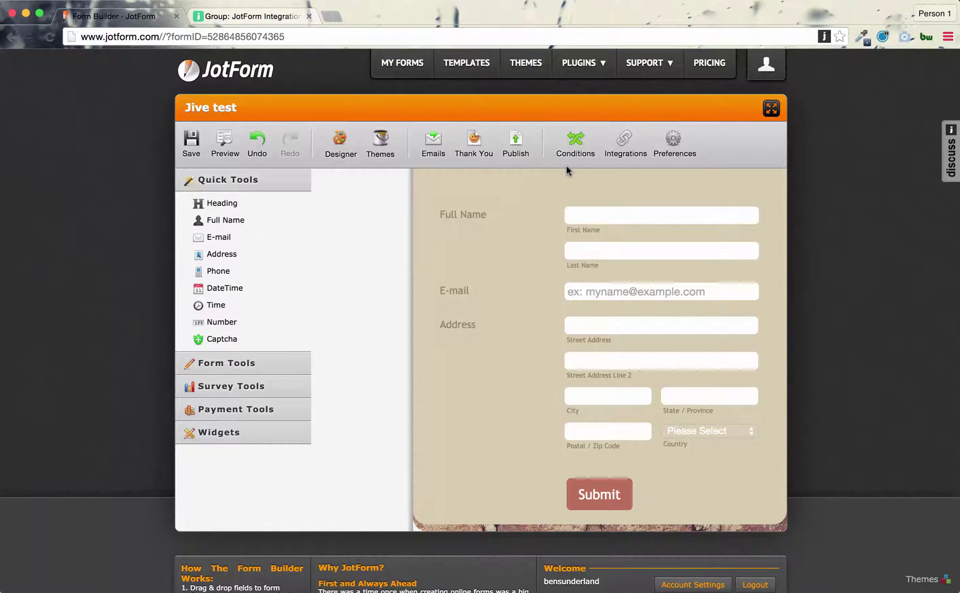
Step: Set the Dropbox Forms integration's root folder to '[group] JotForm Integration POC', then close the wizard
left_click(625, 138)
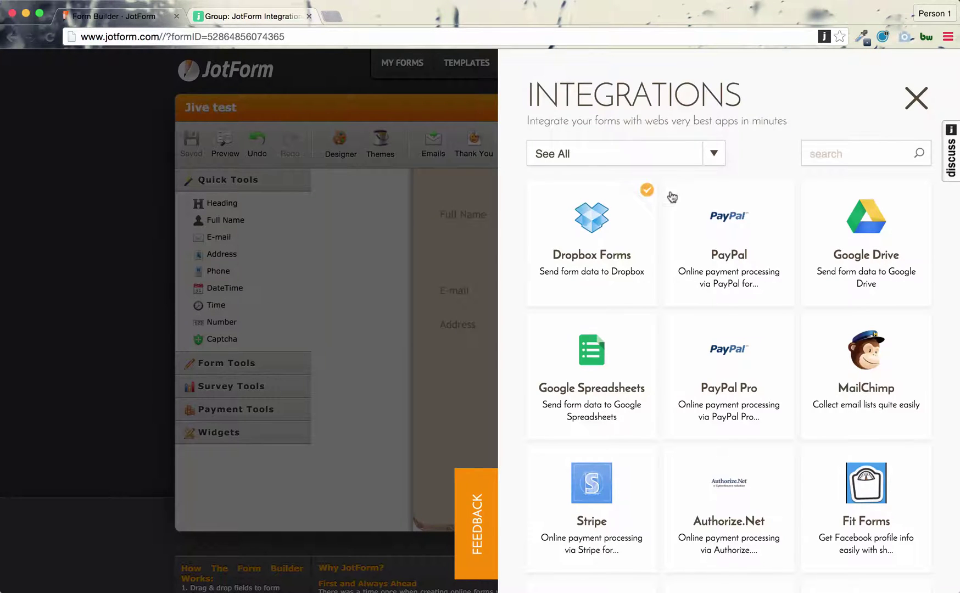
scroll(693, 310, "down", 8)
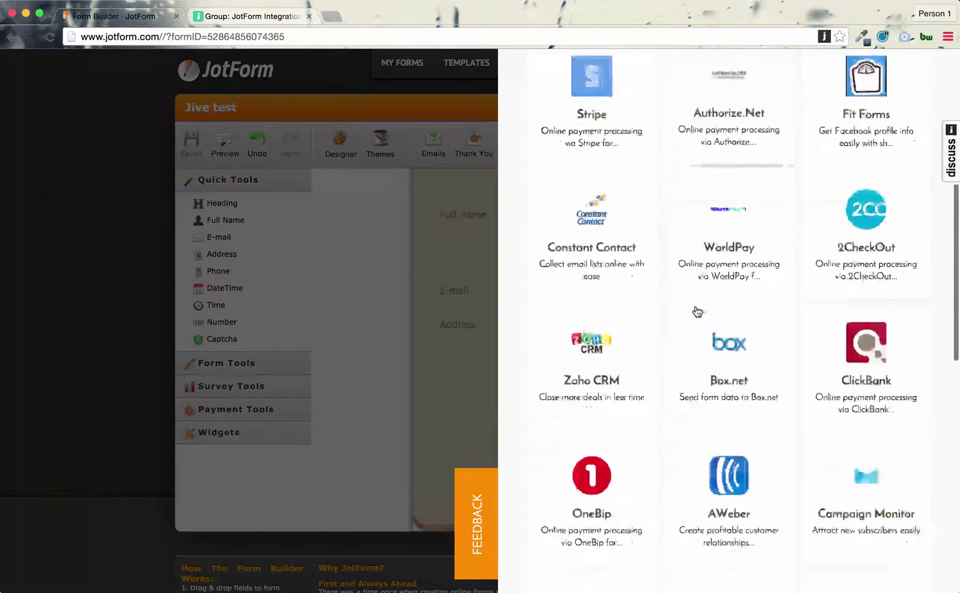
scroll(697, 312, "down", 10)
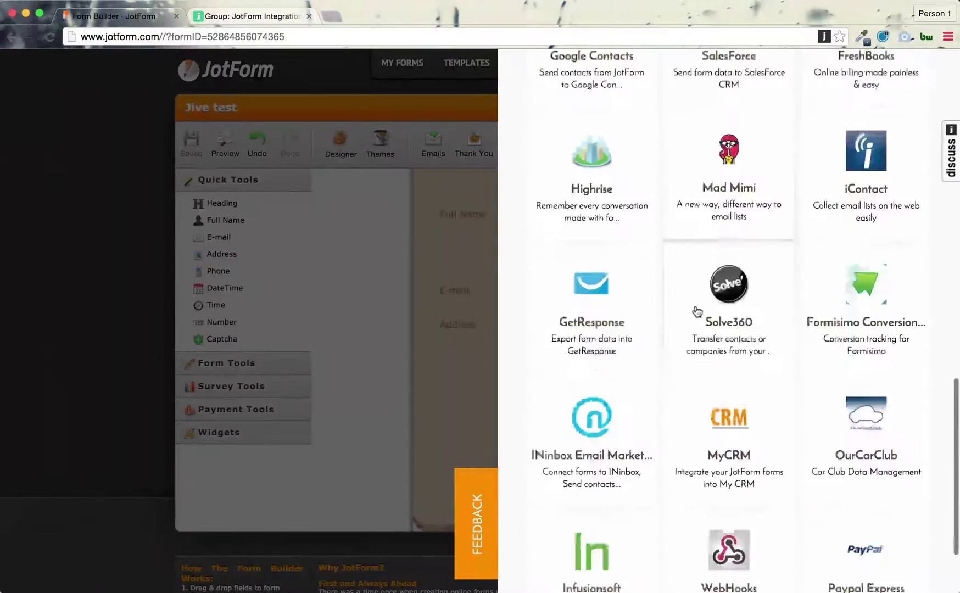
scroll(697, 311, "down", 3)
scroll(694, 311, "up", 12)
scroll(695, 312, "up", 8)
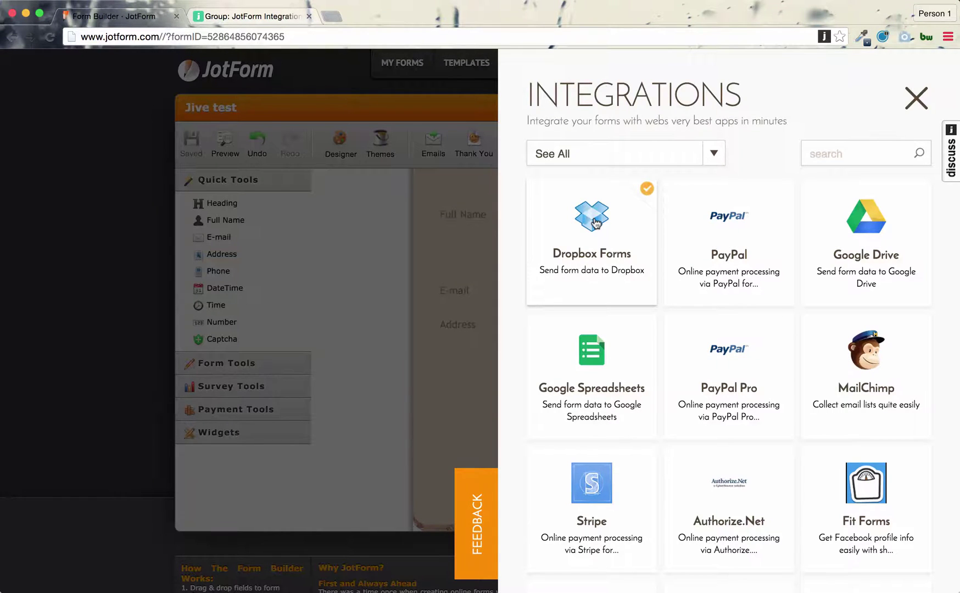
left_click(594, 222)
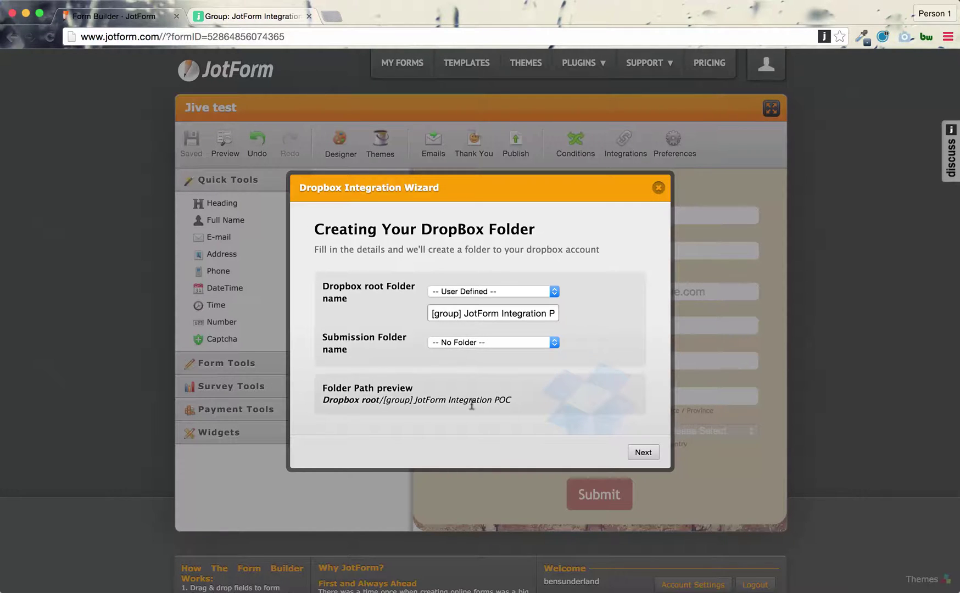
left_click(658, 187)
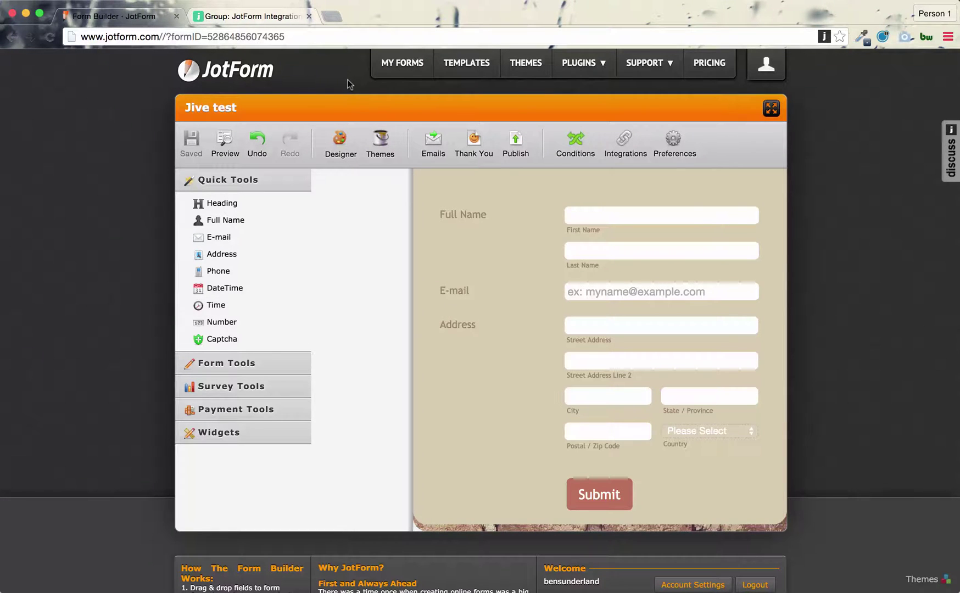
Step: Review the Jive group's RSS and Dropbox integrations in its settings, then cancel without saving
left_click(277, 17)
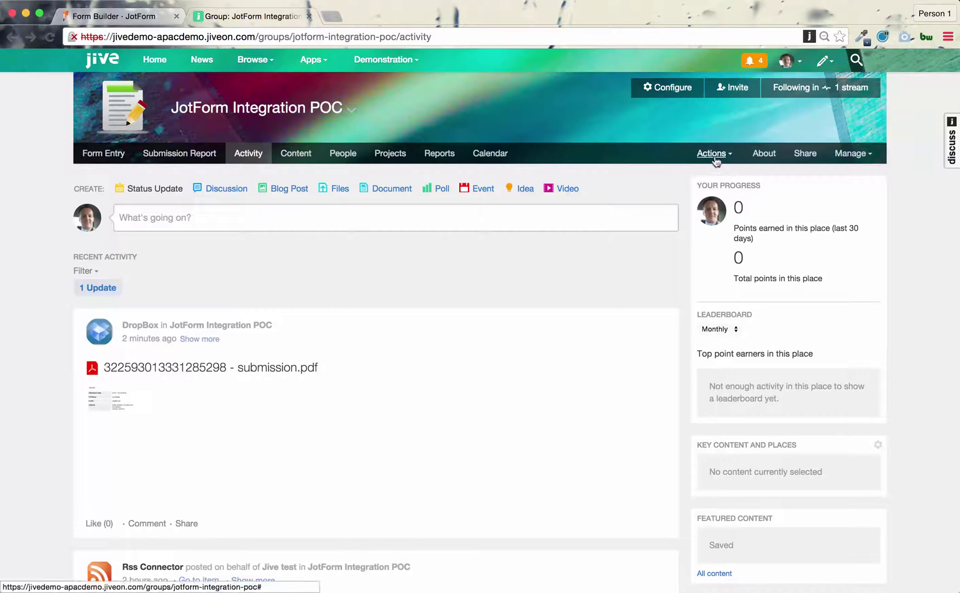
left_click(851, 153)
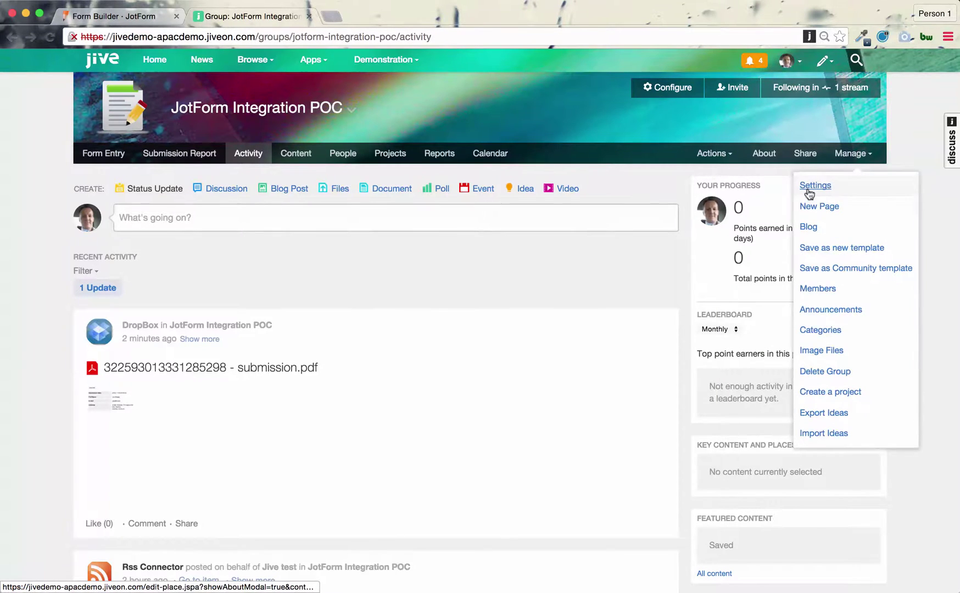
left_click(809, 188)
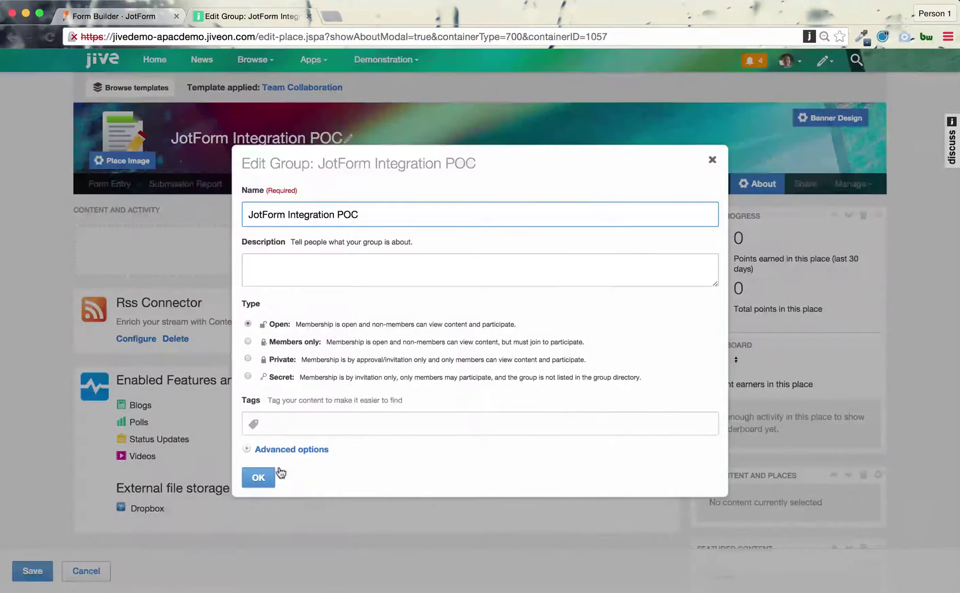
left_click(256, 476)
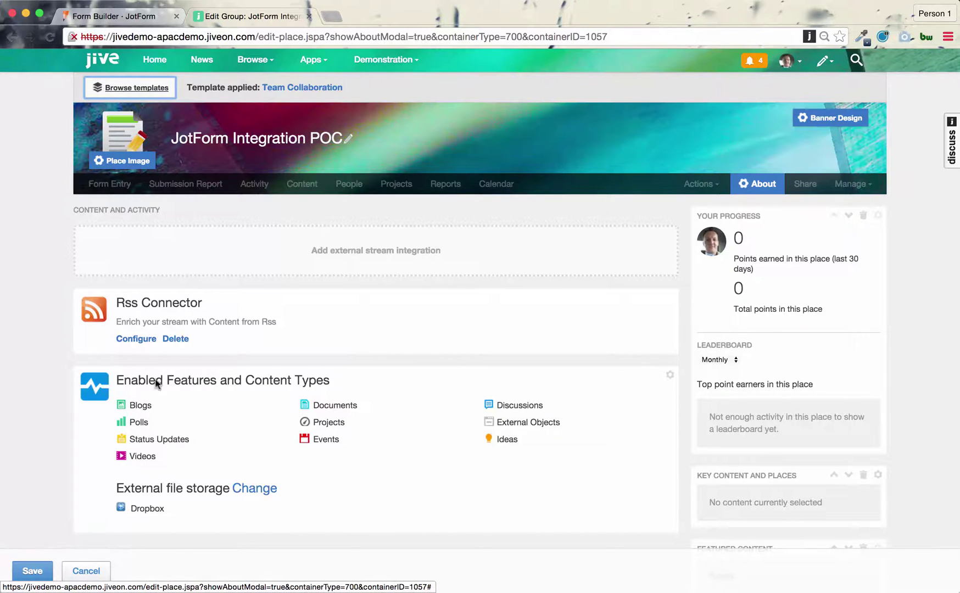
left_click(86, 571)
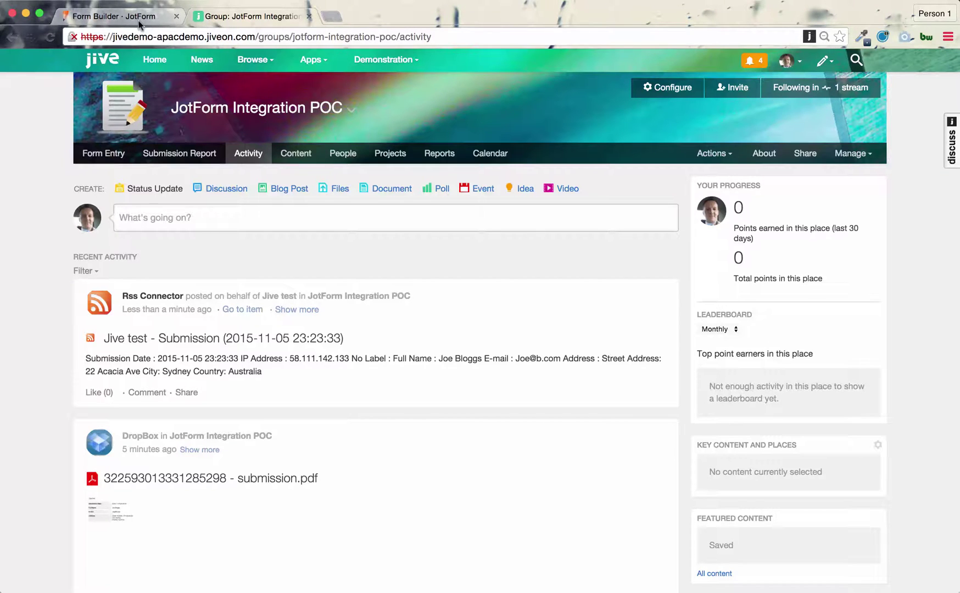
Step: Edit the Jive test form's RSS Report with all six submission fields ticked and save it
left_click(140, 24)
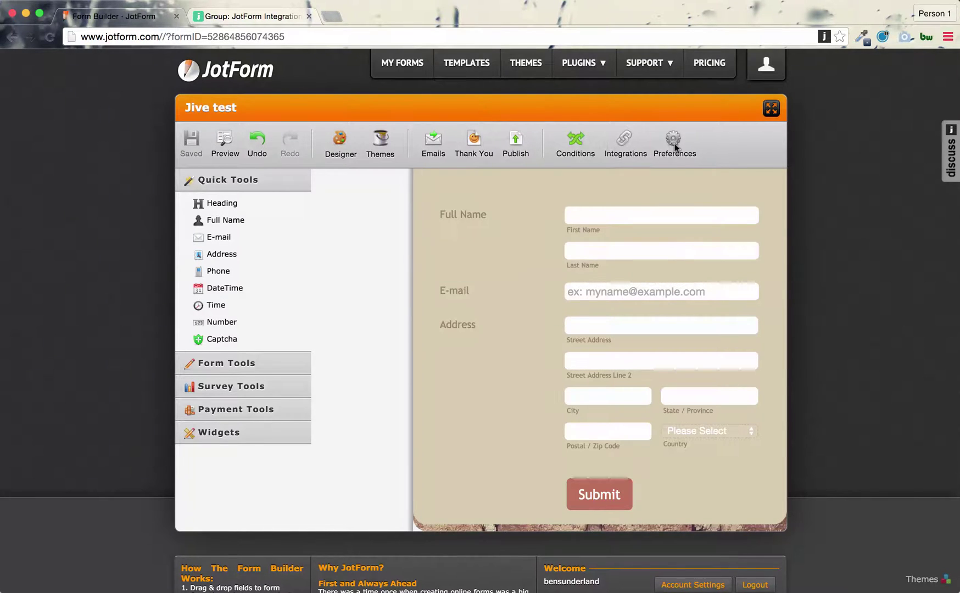
left_click(395, 64)
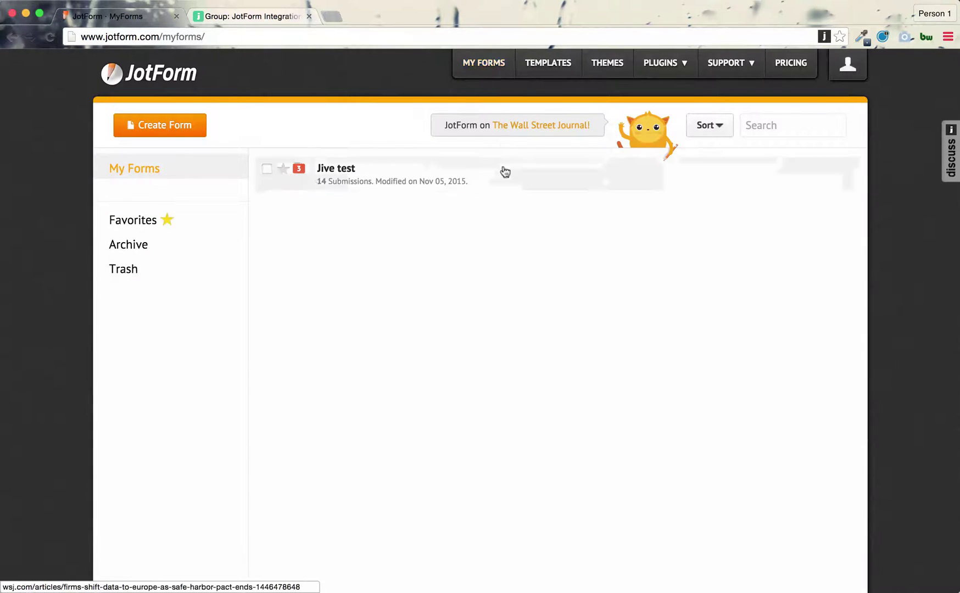
left_click(504, 171)
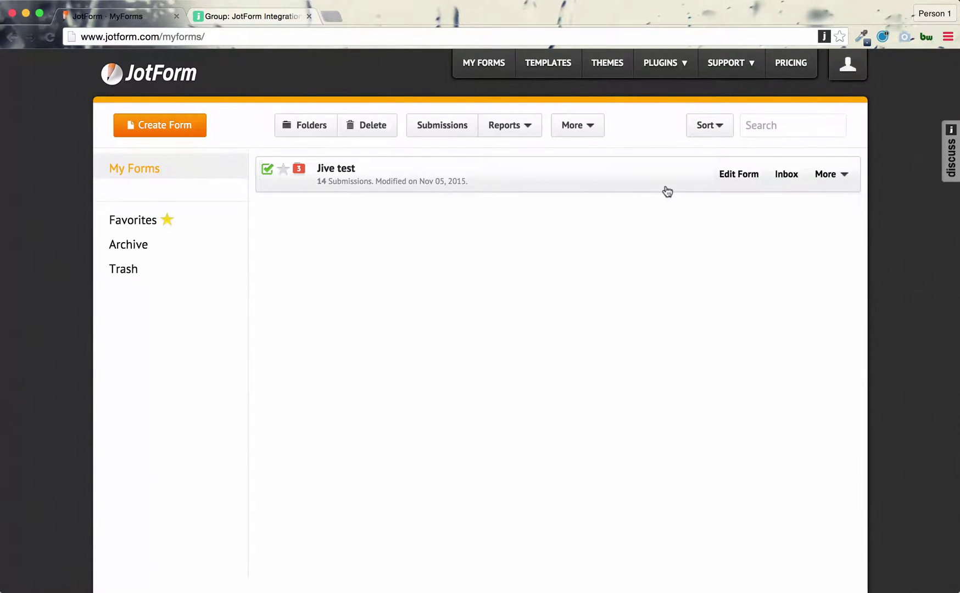
left_click(528, 129)
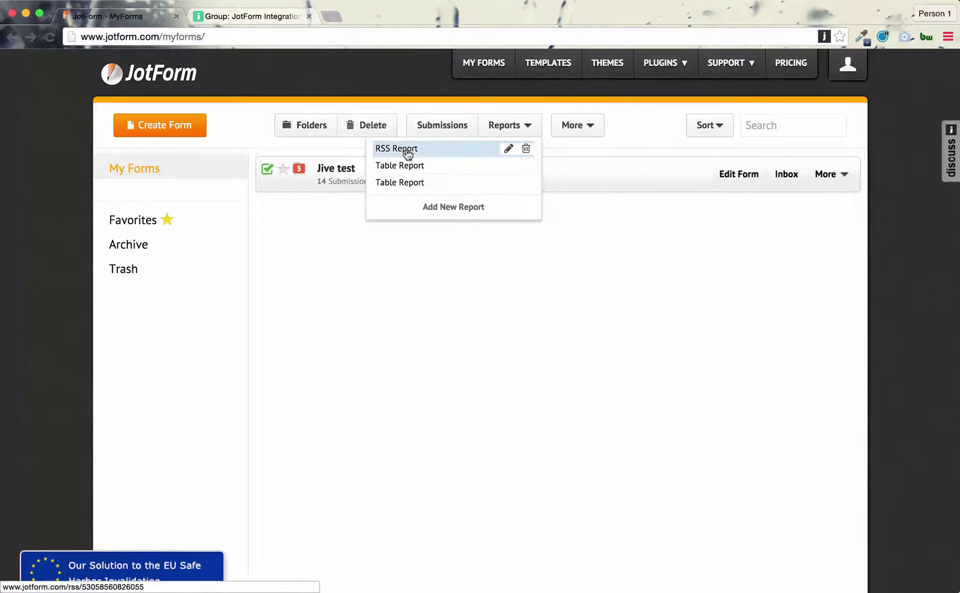
left_click(509, 149)
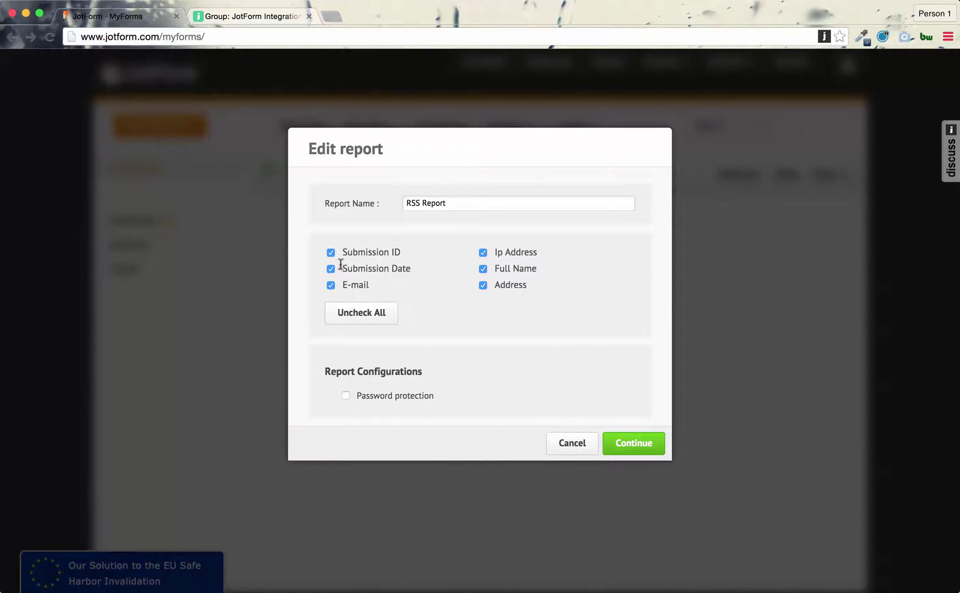
left_click(640, 446)
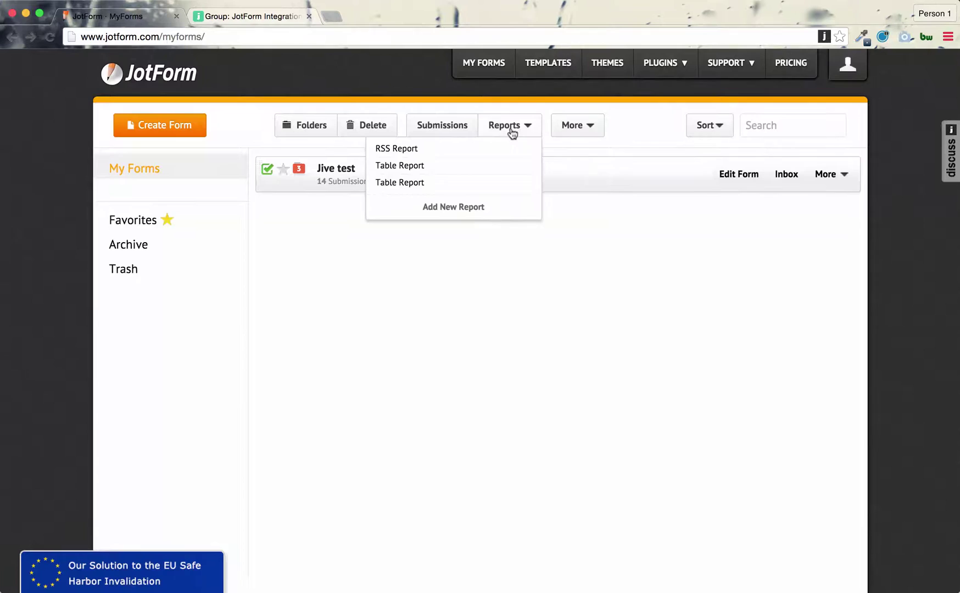
Step: Verify the Rss Connector's JotForm RSS URL, save the Jive group settings, and return to JotForm
left_click(268, 20)
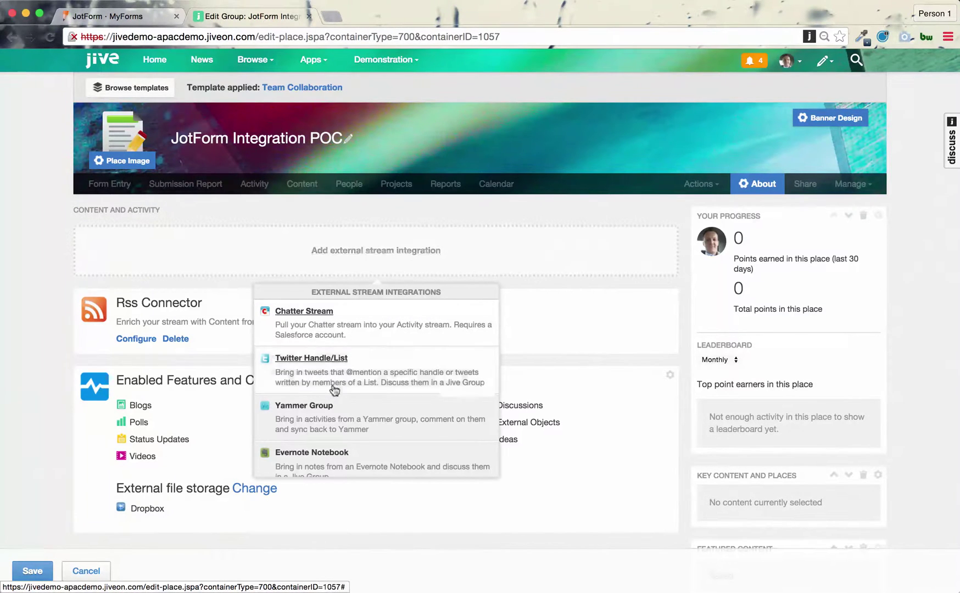
left_click(40, 288)
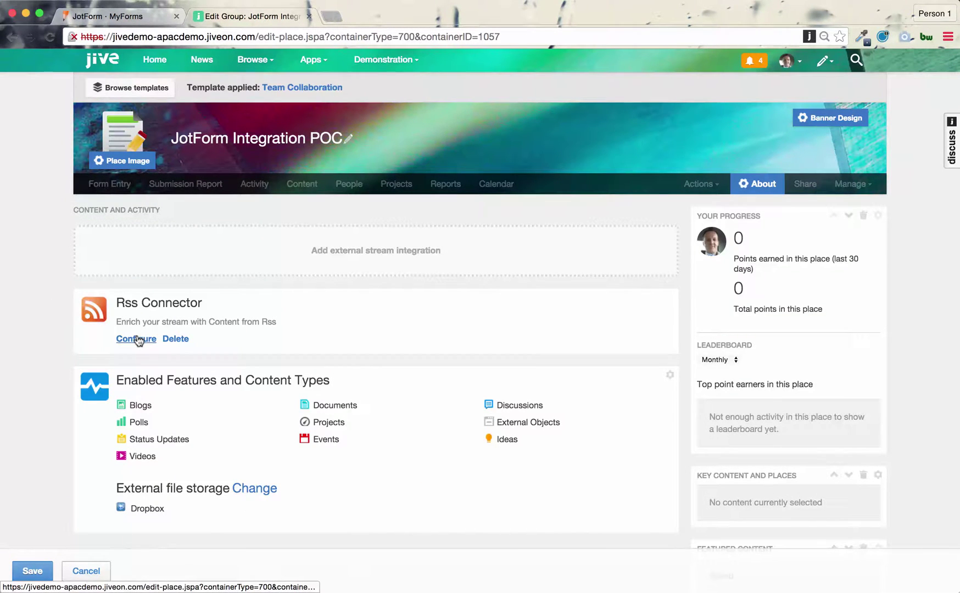
left_click(137, 338)
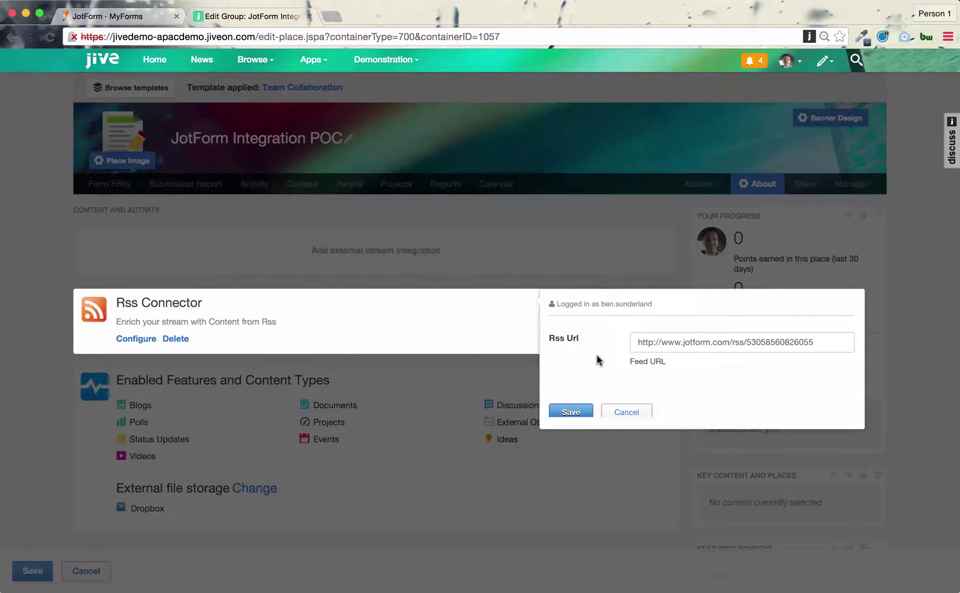
left_click(635, 414)
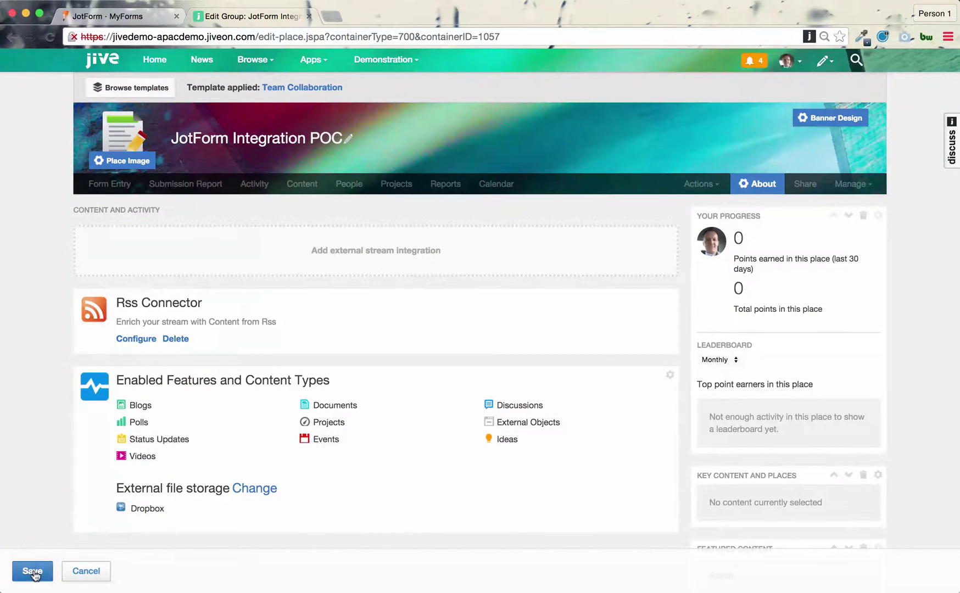
left_click(33, 571)
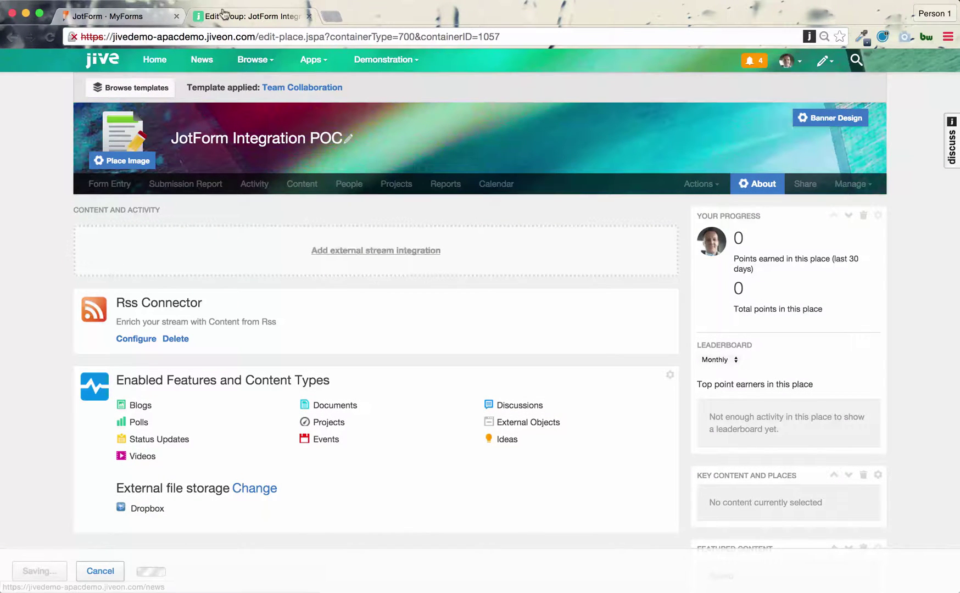
left_click(117, 15)
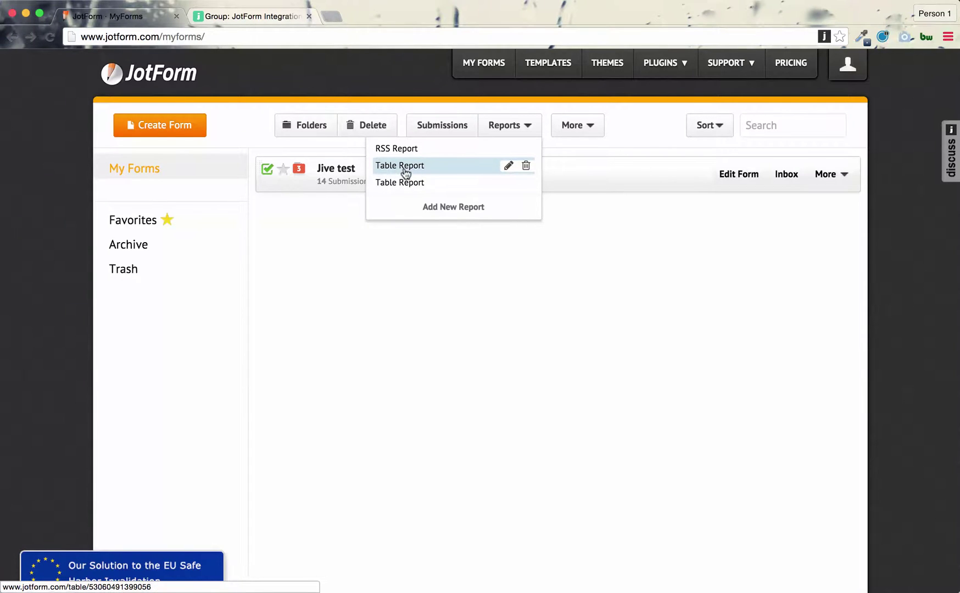
Step: Start a new HTML Table Listing report for the Jive test form
left_click(509, 166)
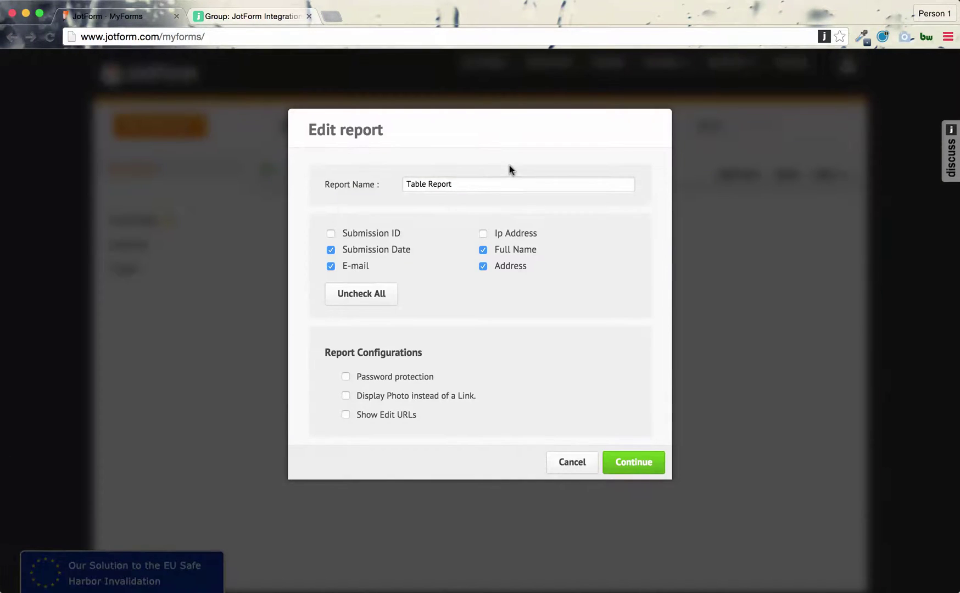
left_click(584, 460)
left_click(525, 127)
left_click(464, 214)
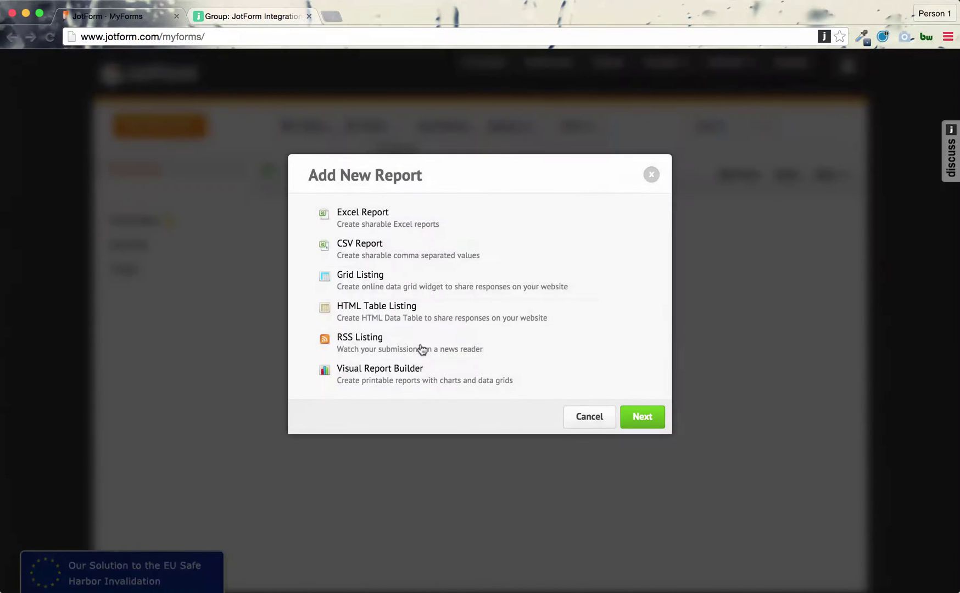
left_click(369, 353)
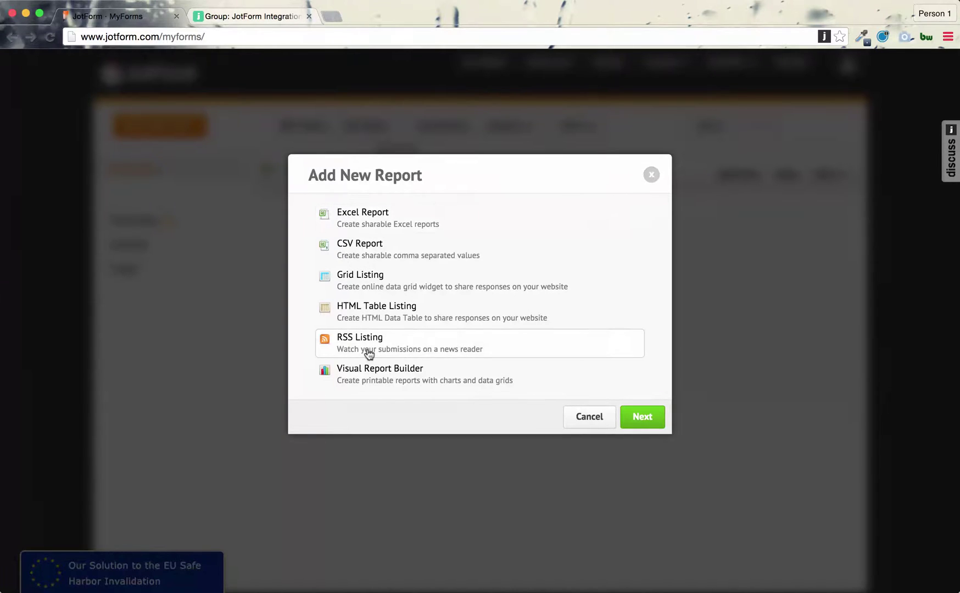
left_click(383, 317)
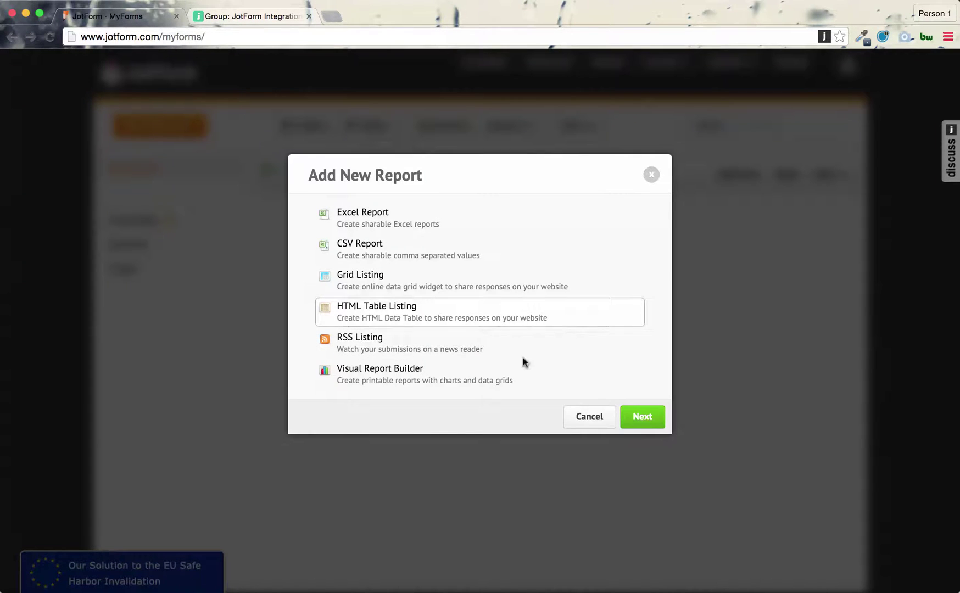
left_click(646, 416)
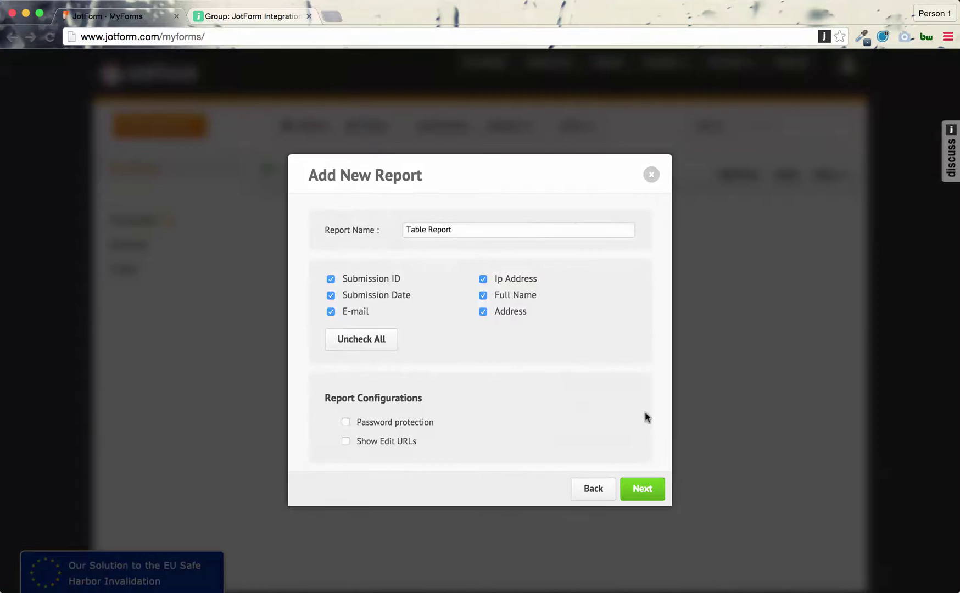
Step: Exclude Submission ID, adjust Submission Date, create the Table Report and select its iframe code
left_click(330, 279)
left_click(330, 295)
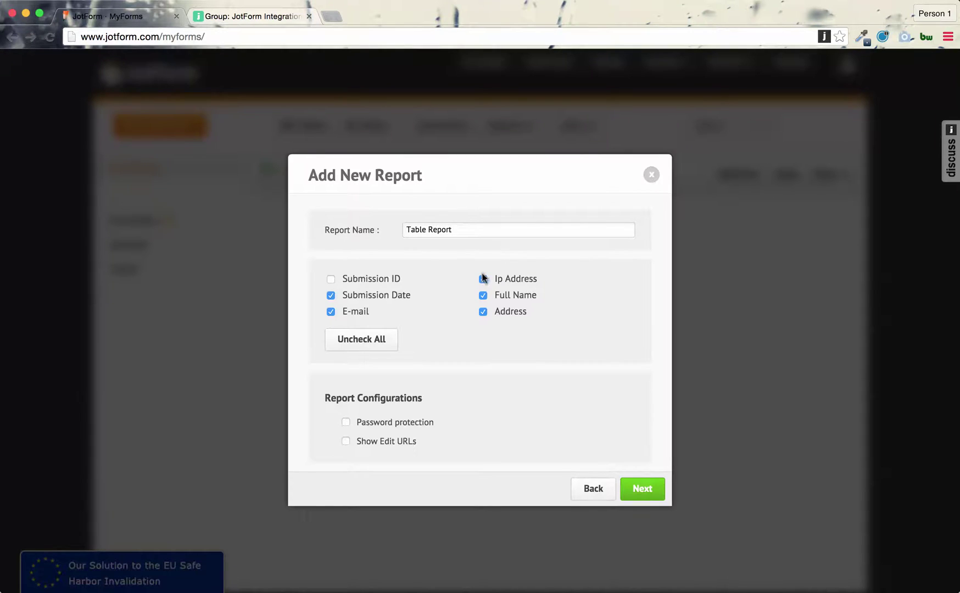
left_click(638, 489)
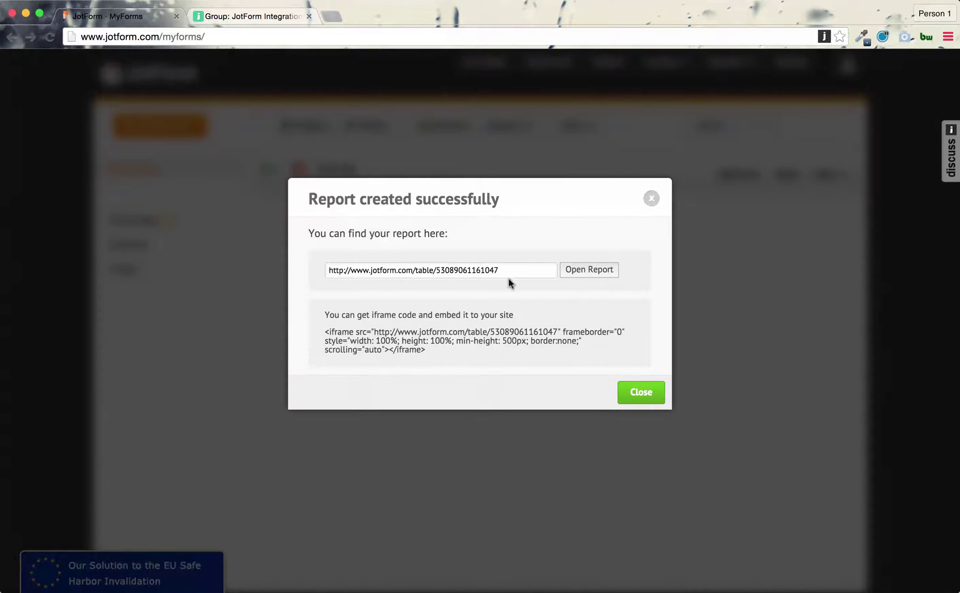
left_click_drag(429, 352, 319, 330)
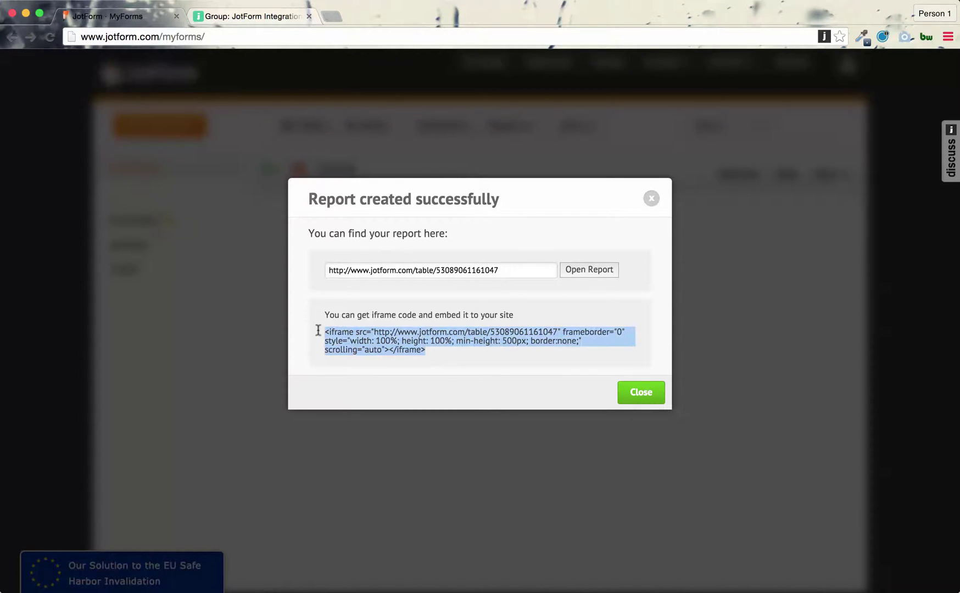
Step: Dismiss the report-created confirmation, glance at the reports list, and open the Jive test form for editing
left_click(640, 393)
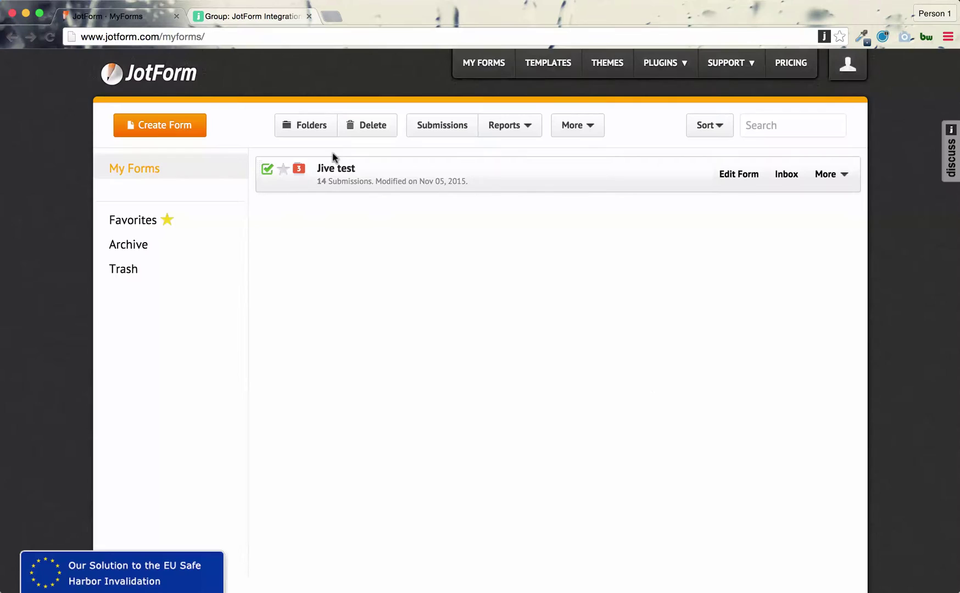
left_click(526, 131)
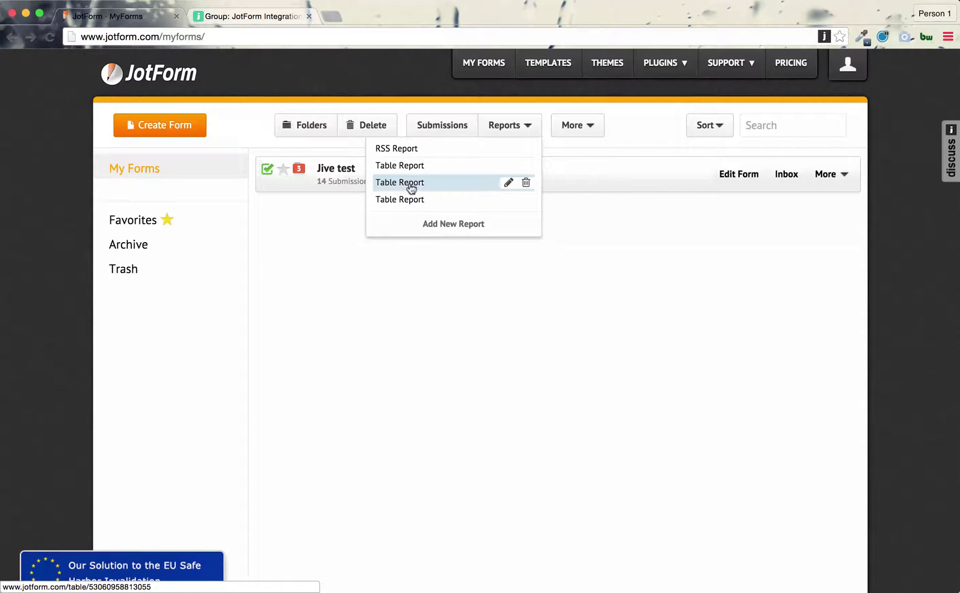
left_click(347, 245)
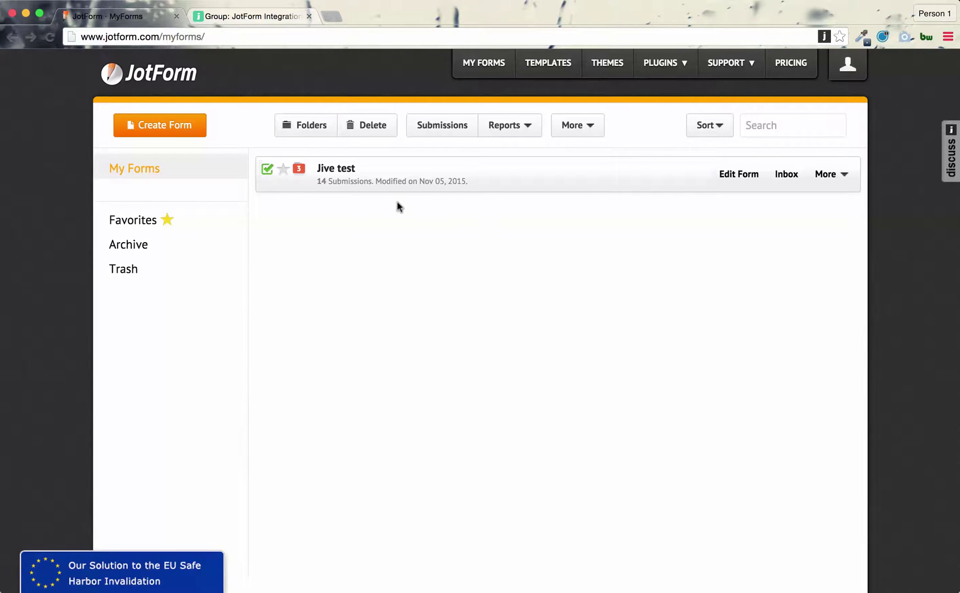
left_click(343, 169)
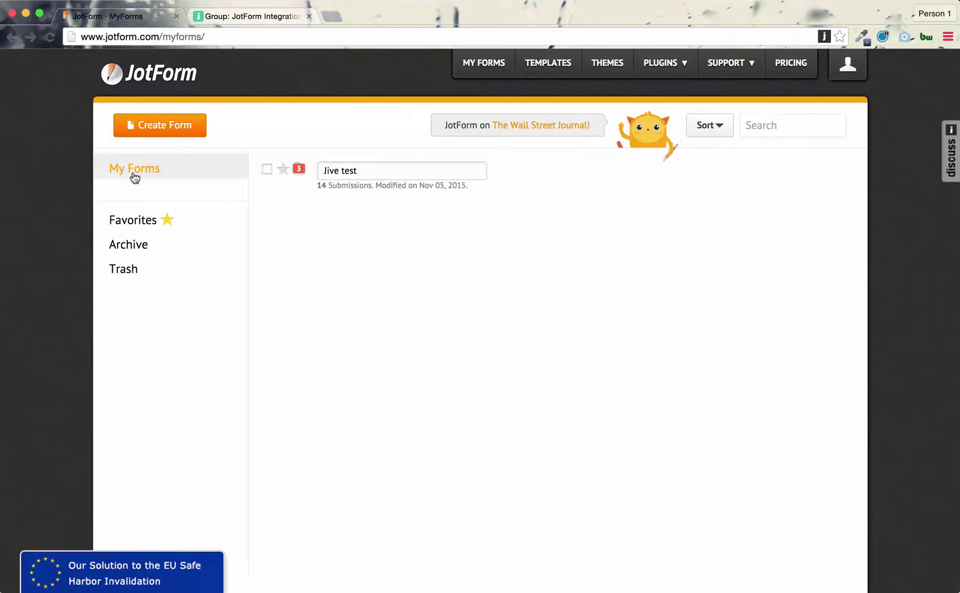
left_click(405, 211)
left_click(508, 174)
left_click(738, 174)
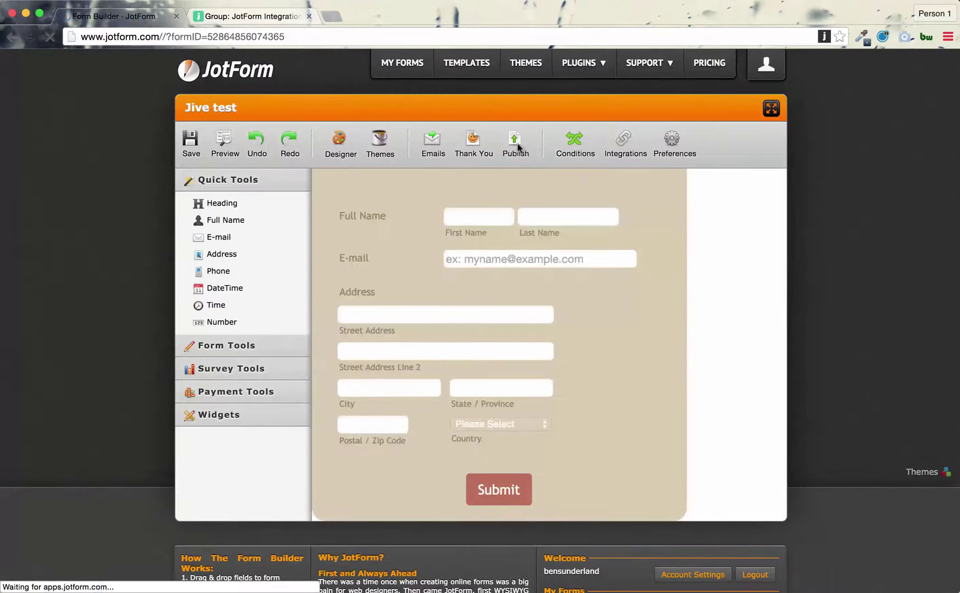
Step: Copy the form's iFrame embed code from Publish > Embed, then close the Publish panel
left_click(517, 145)
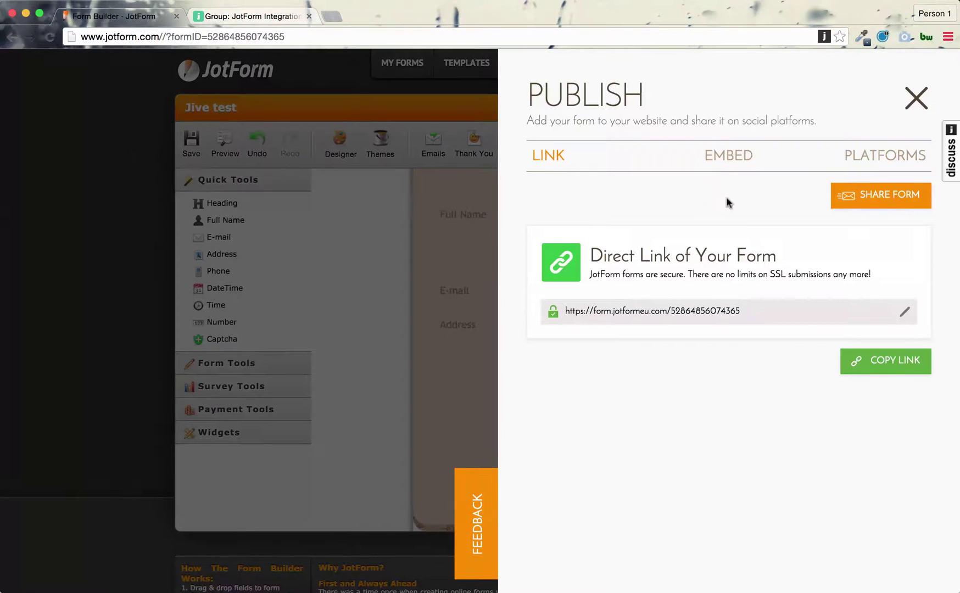
left_click(701, 164)
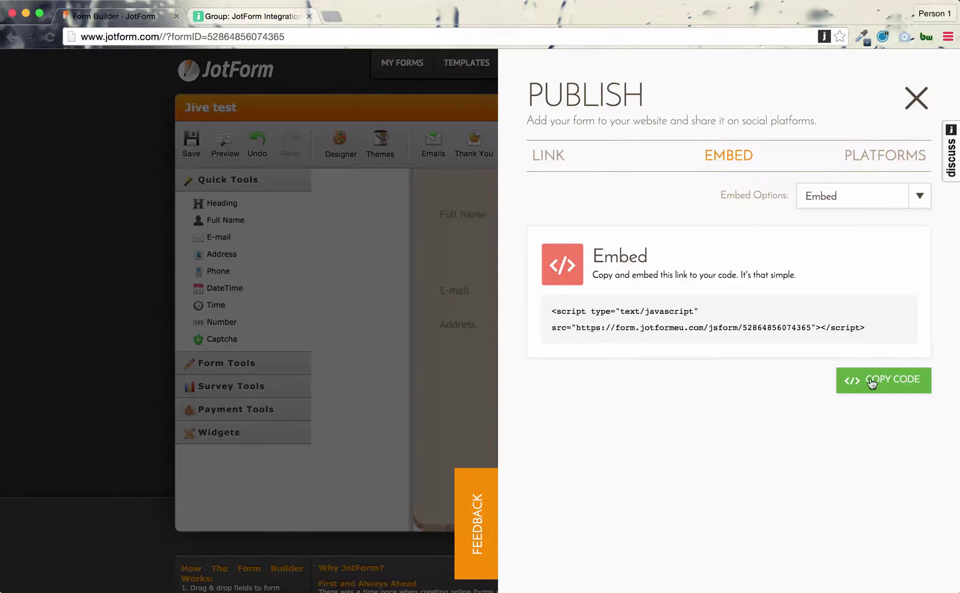
left_click(919, 196)
left_click(875, 226)
left_click(870, 464)
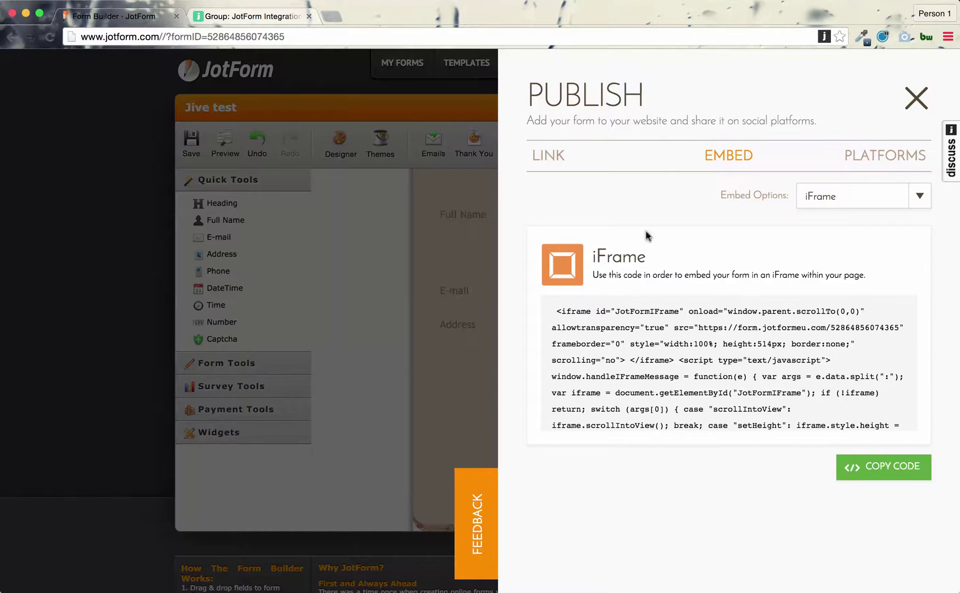
left_click(917, 99)
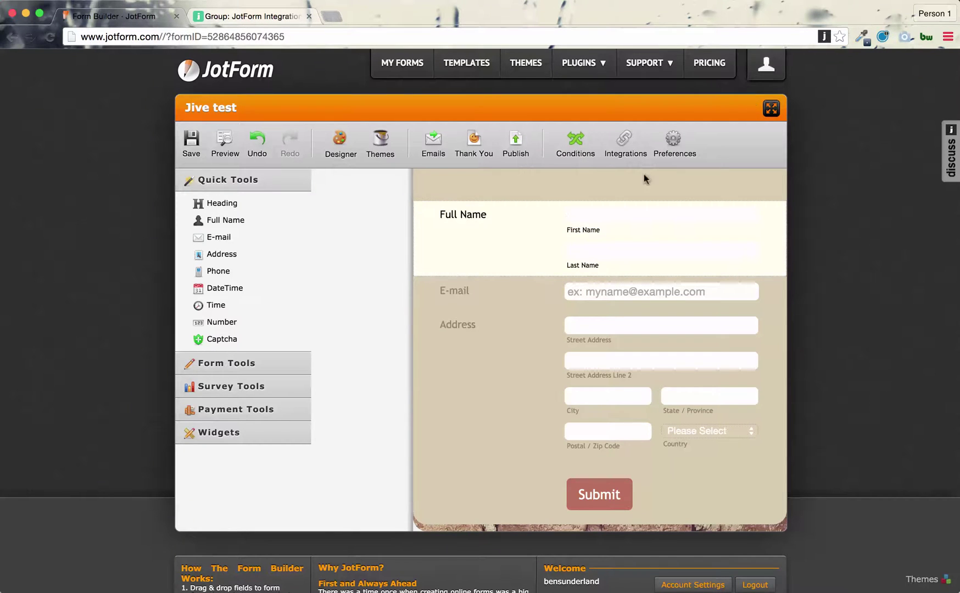
Step: Verify HTML Tile appears under Add-Ons, then go back to the group's Form Entry page
left_click(257, 20)
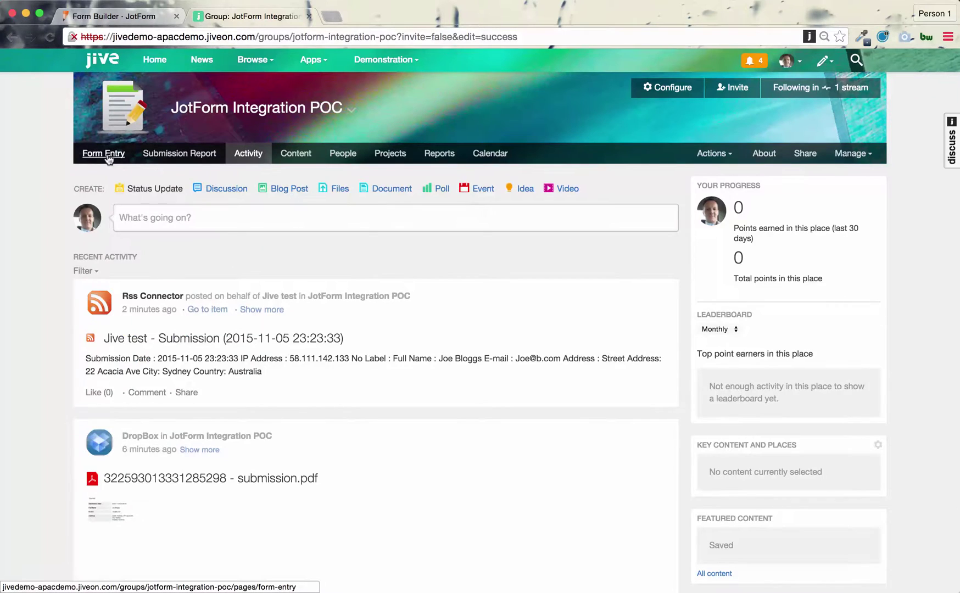
left_click(100, 157)
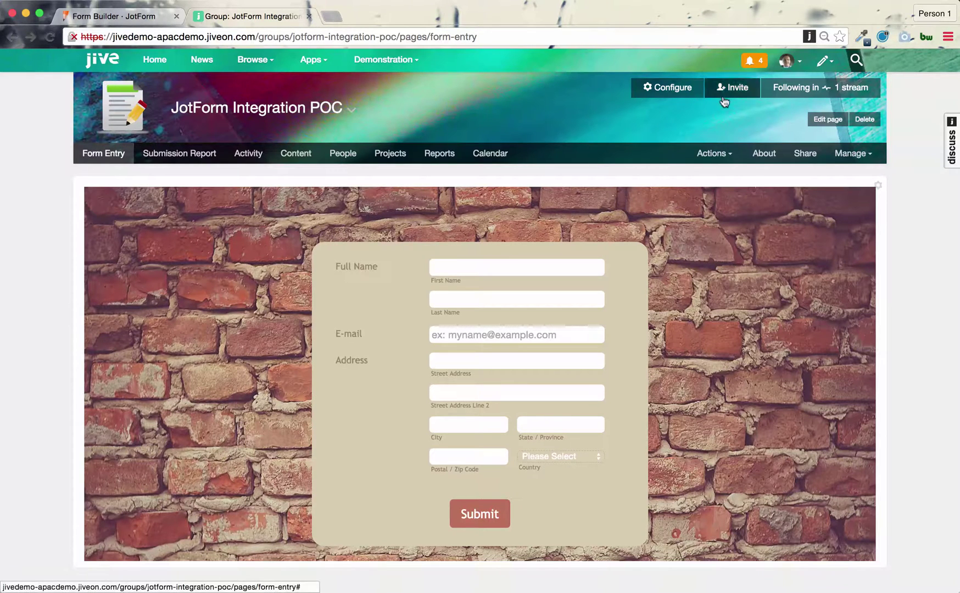
left_click(798, 64)
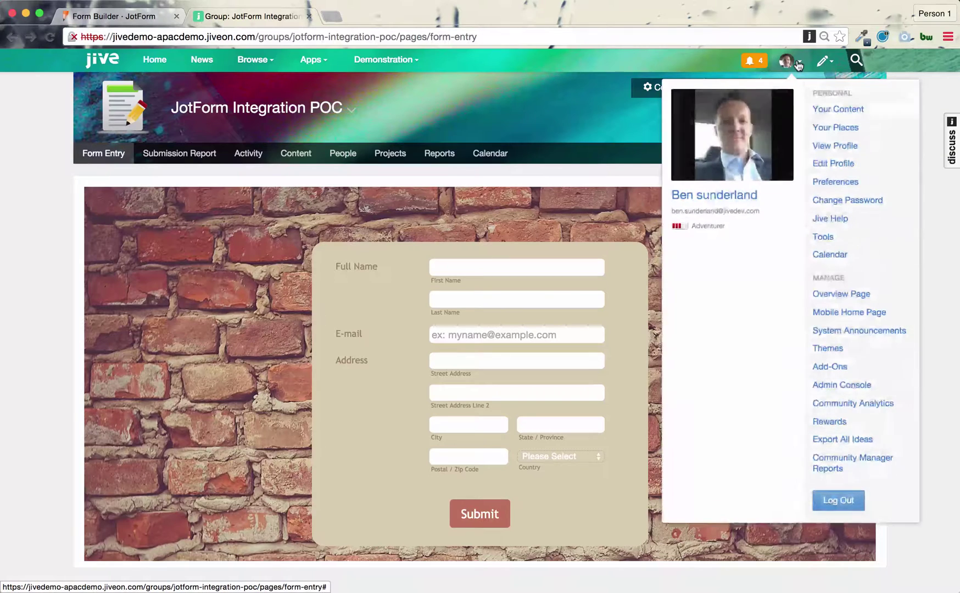
left_click(829, 367)
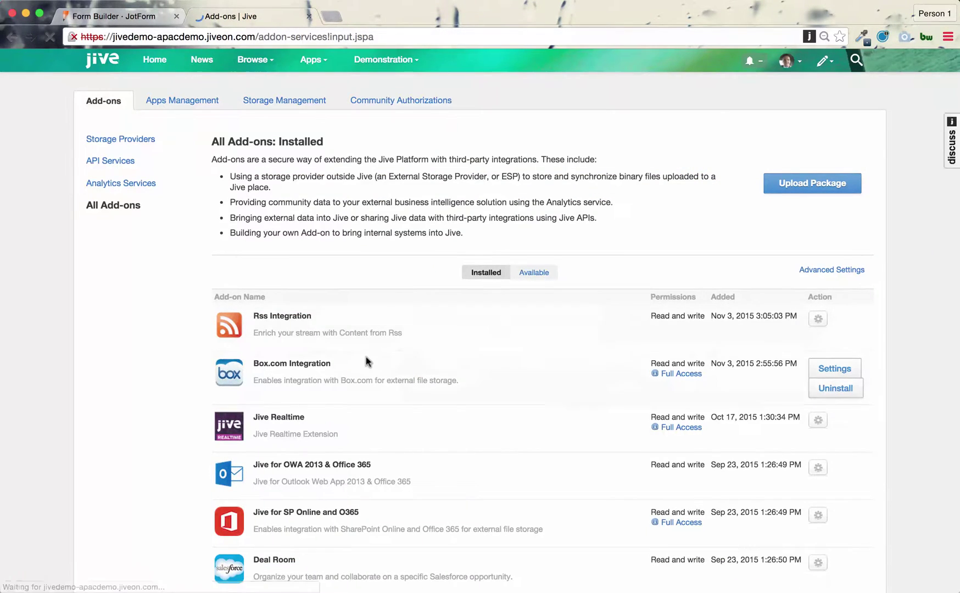
scroll(527, 281, "down", 5)
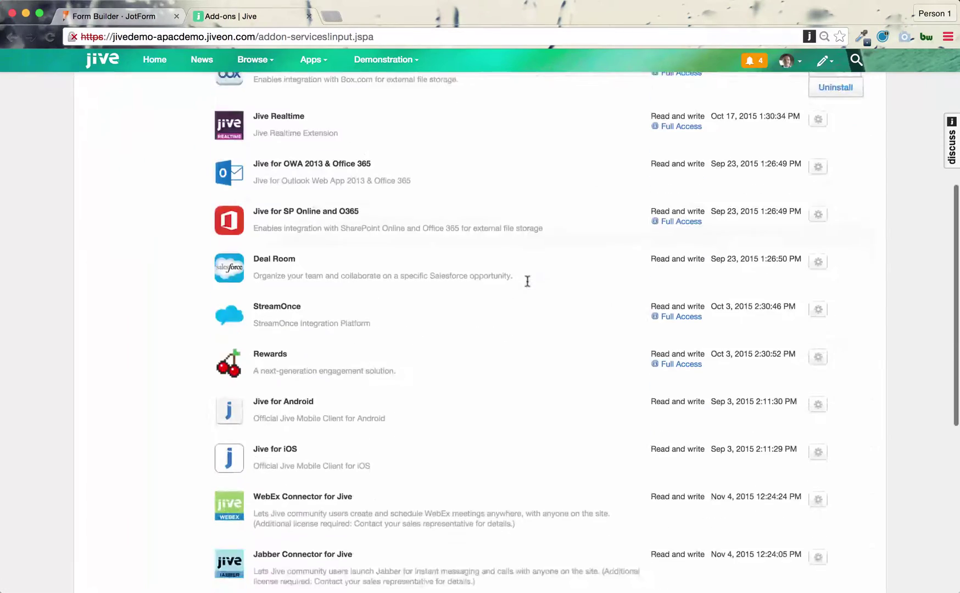
scroll(527, 280, "down", 6)
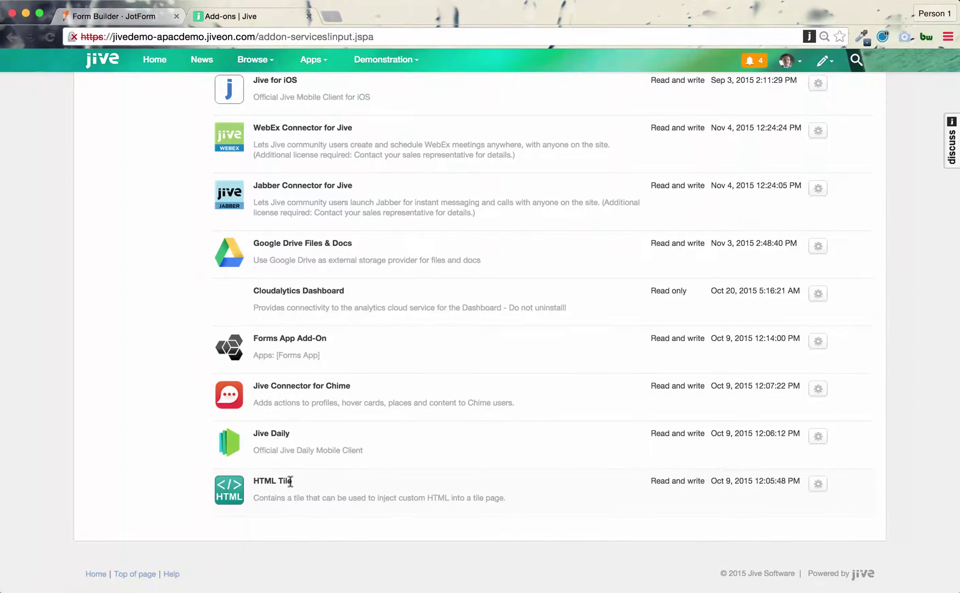
scroll(290, 481, "up", 10)
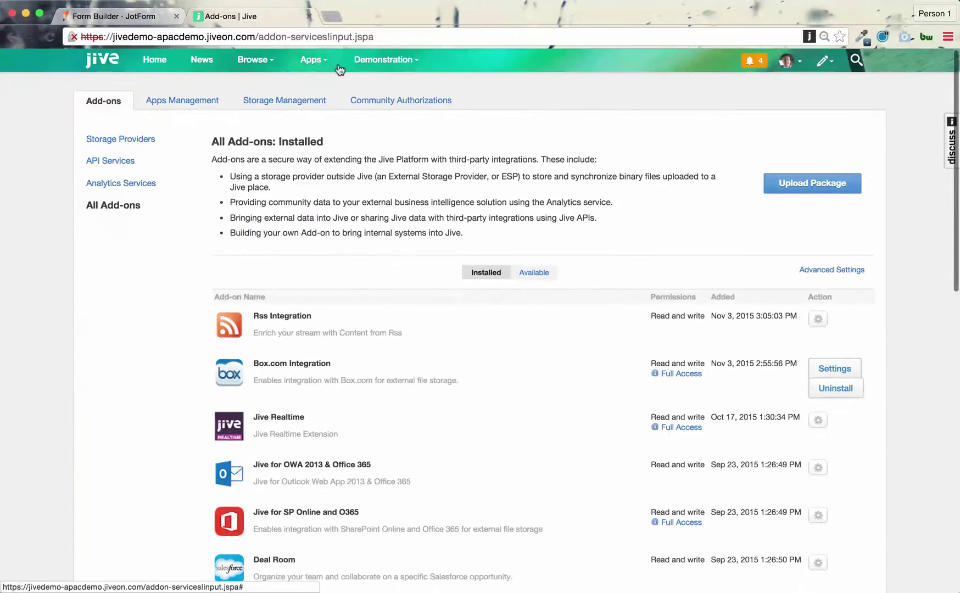
right_click(14, 41)
left_click(20, 55)
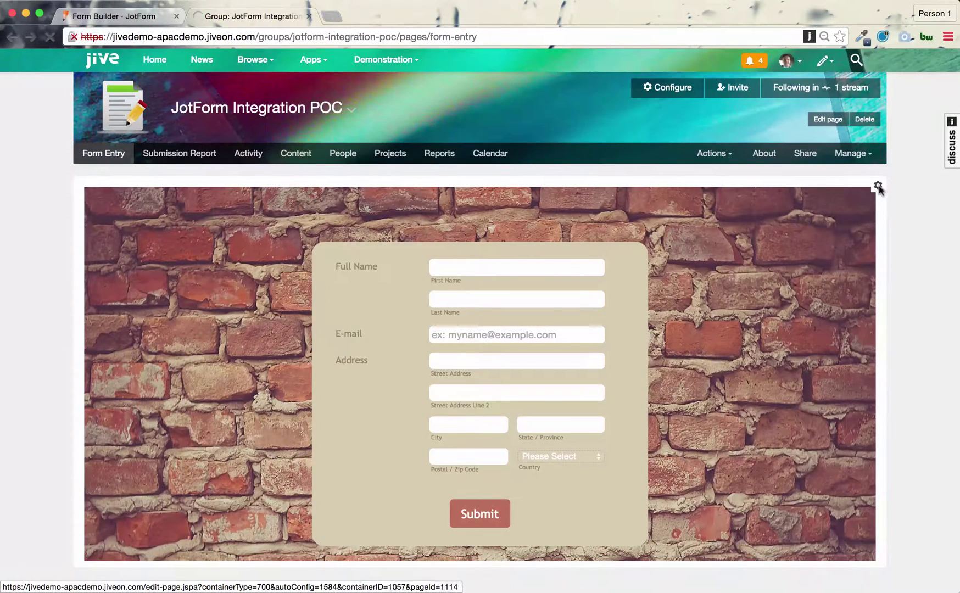
left_click(878, 187)
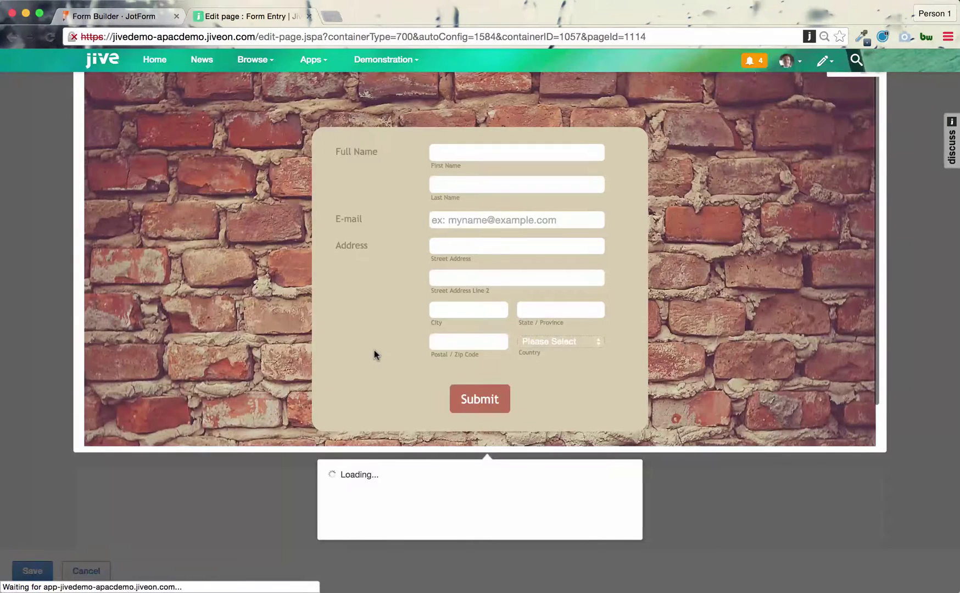
scroll(425, 458, "down", 3)
scroll(426, 458, "down", 3)
scroll(425, 458, "up", 8)
scroll(705, 497, "down", 5)
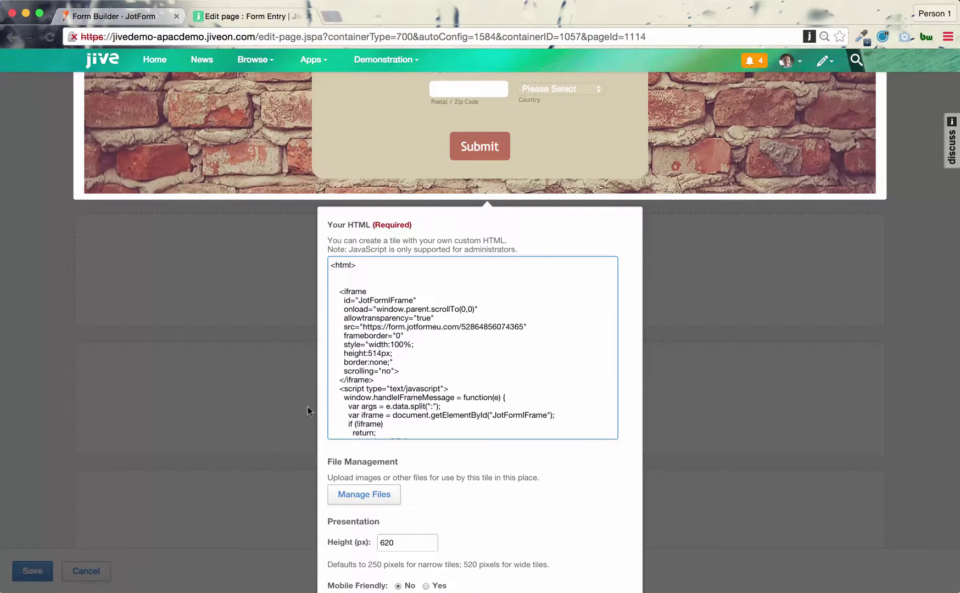
scroll(268, 427, "down", 3)
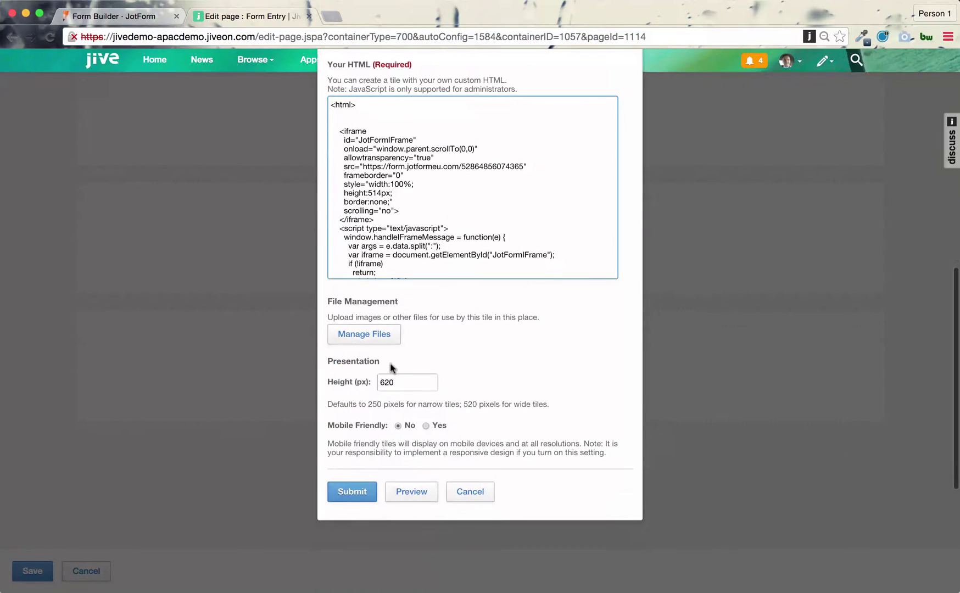
left_click(468, 491)
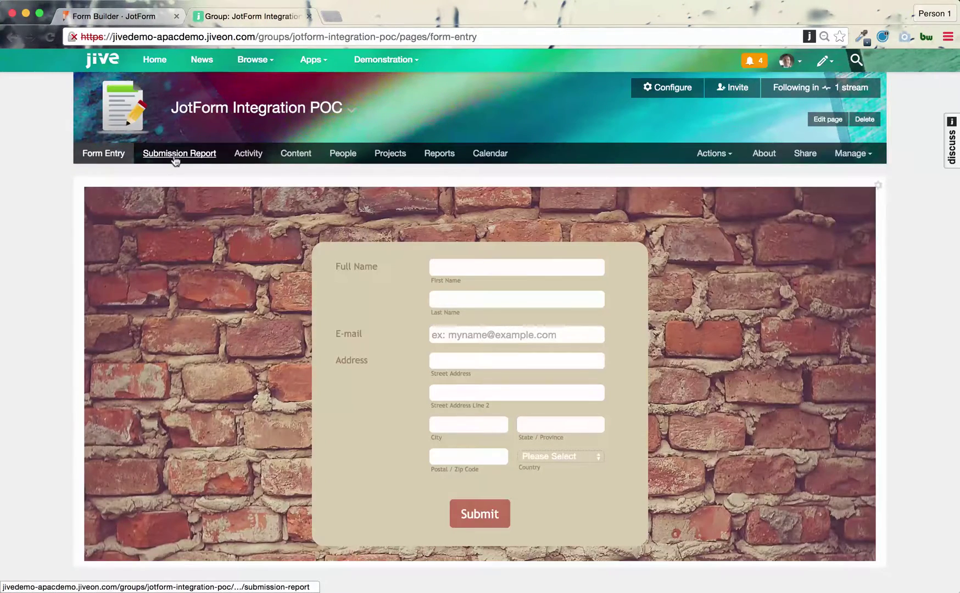
Step: Open Submission Report, inspect the table tile's iframe HTML, and exit editing without changes
left_click(175, 155)
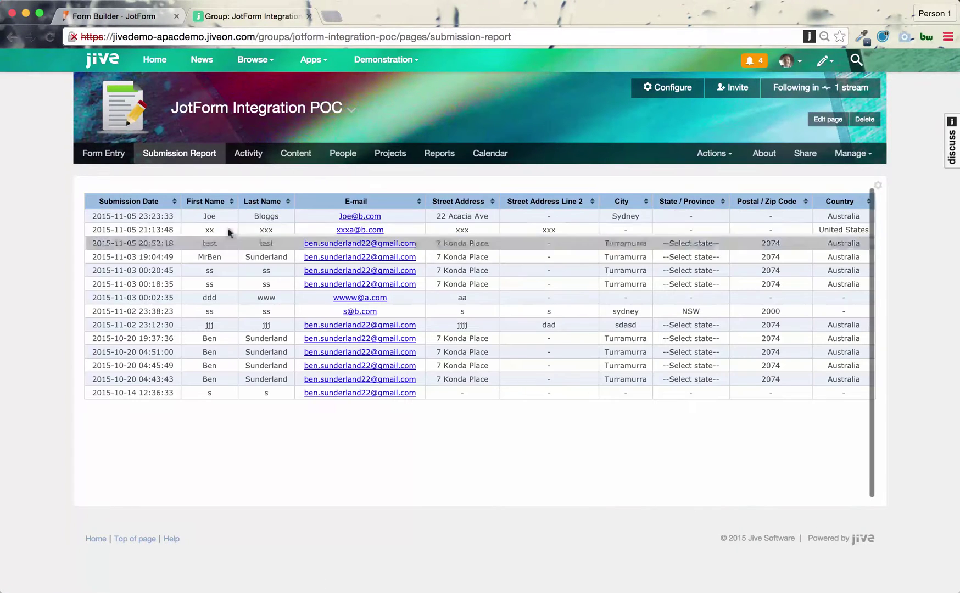
left_click(877, 185)
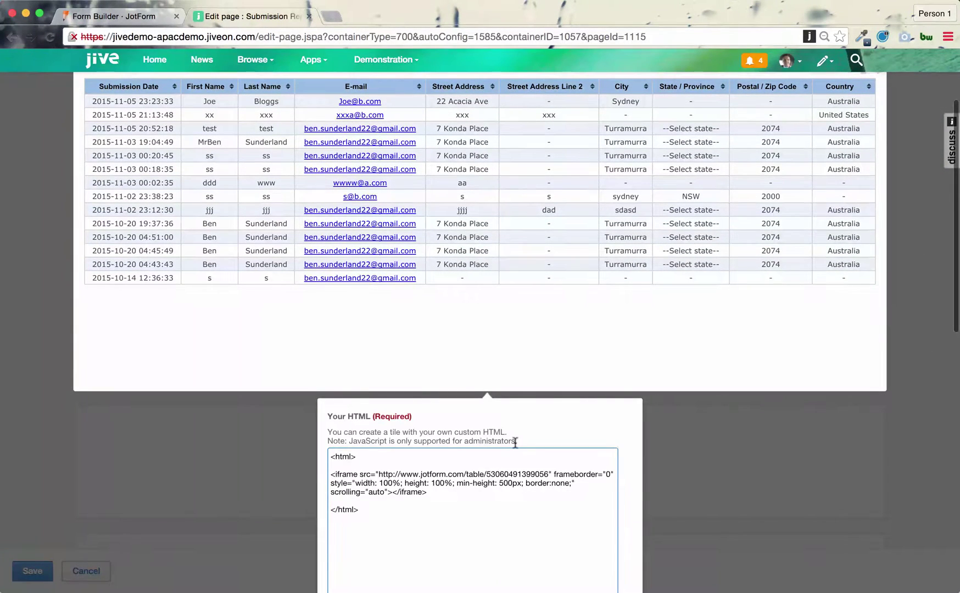
scroll(457, 495, "down", 4)
scroll(458, 495, "down", 7)
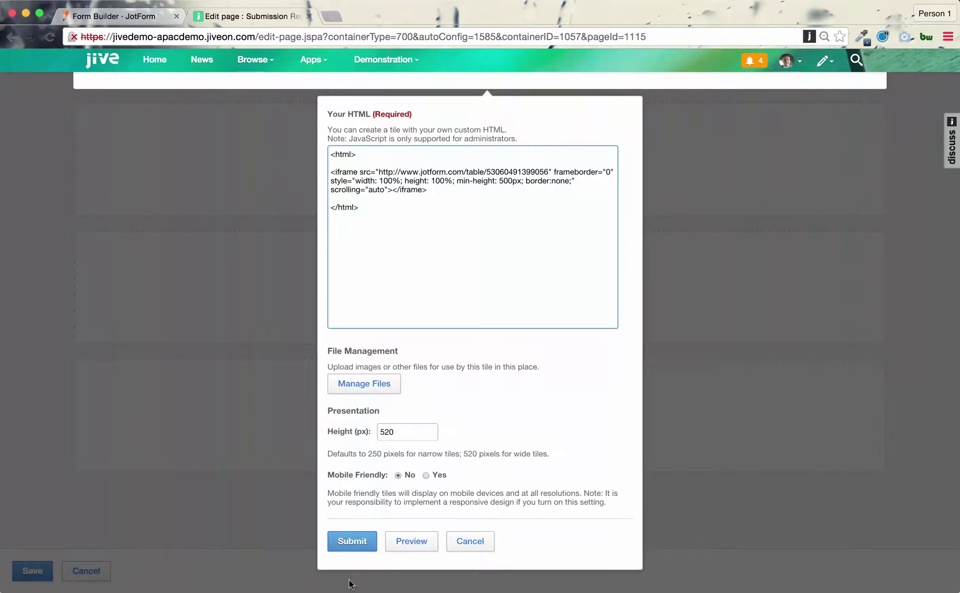
left_click(477, 542)
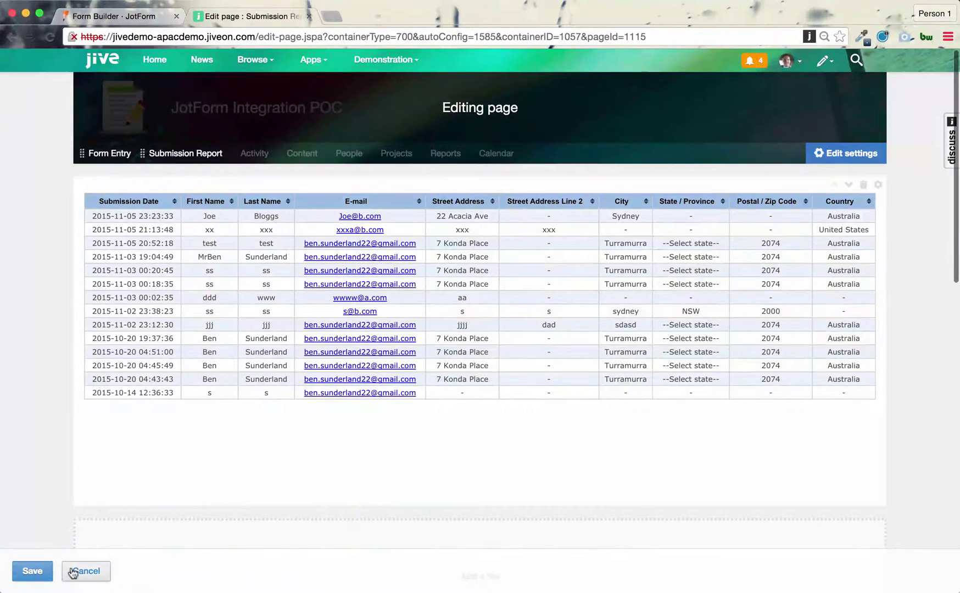
left_click(31, 571)
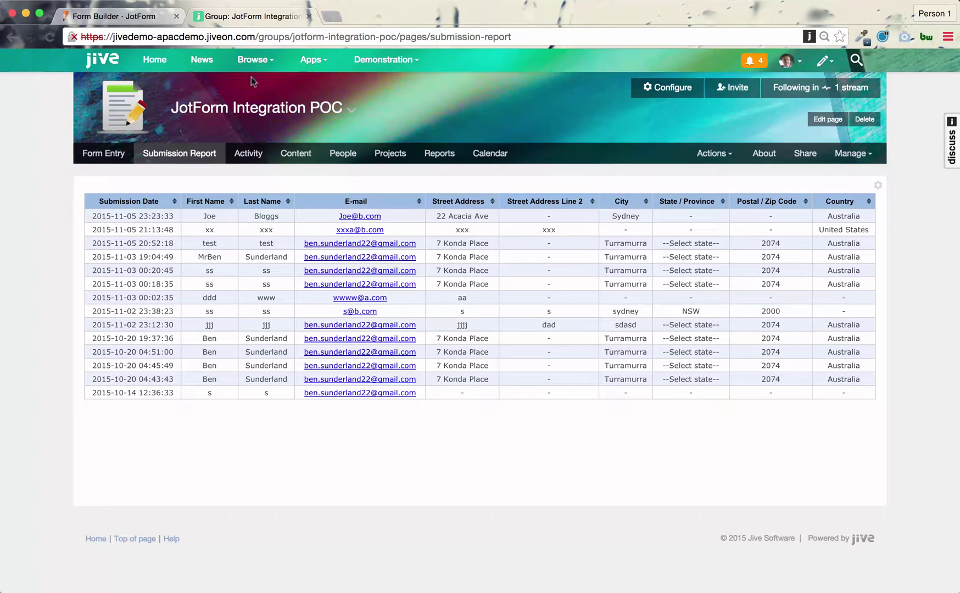
Step: Open Integrations for the Jive test form and browse the tiles to Dropbox Forms, already connected
left_click(131, 16)
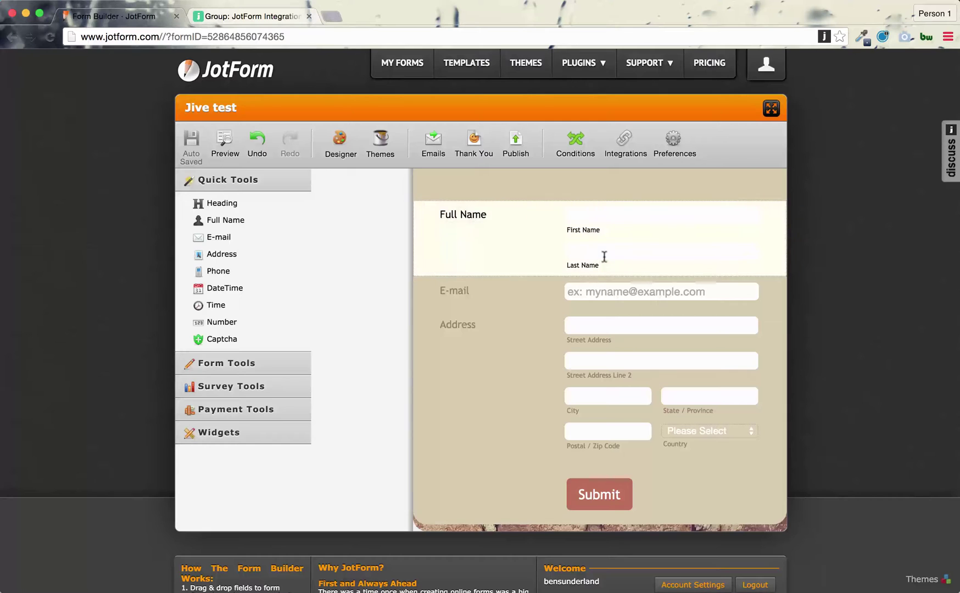
left_click(624, 139)
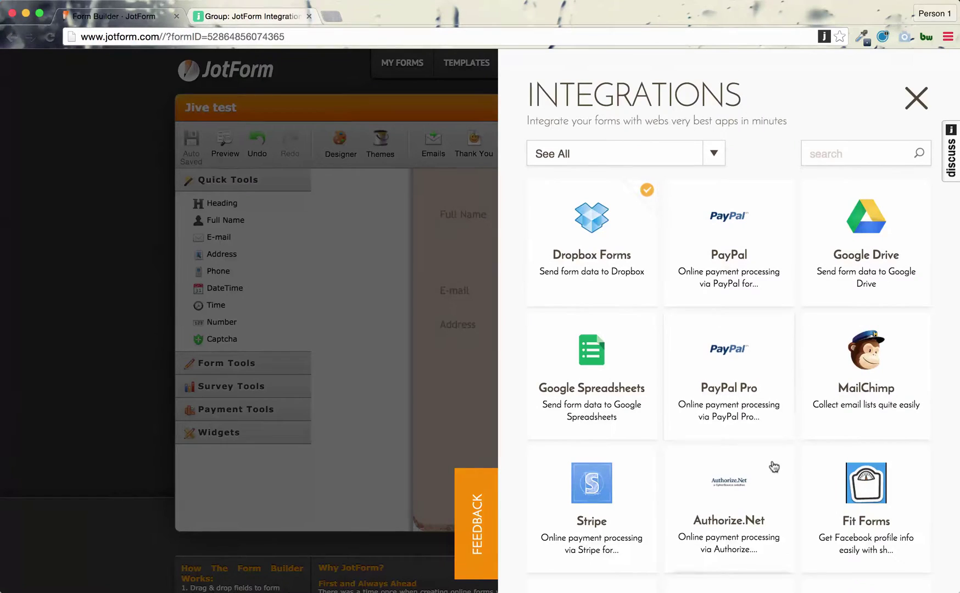
scroll(773, 467, "down", 3)
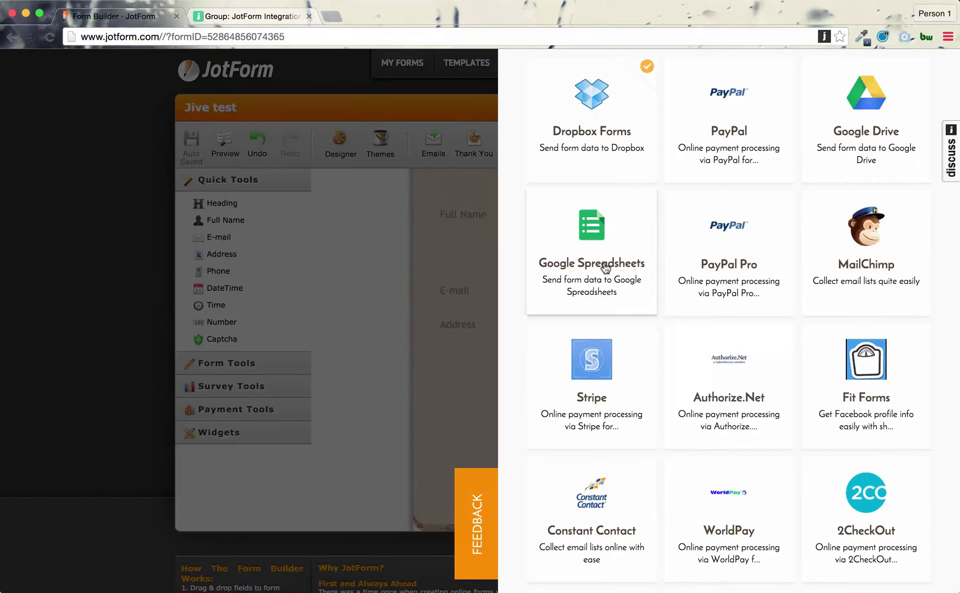
scroll(599, 274, "down", 7)
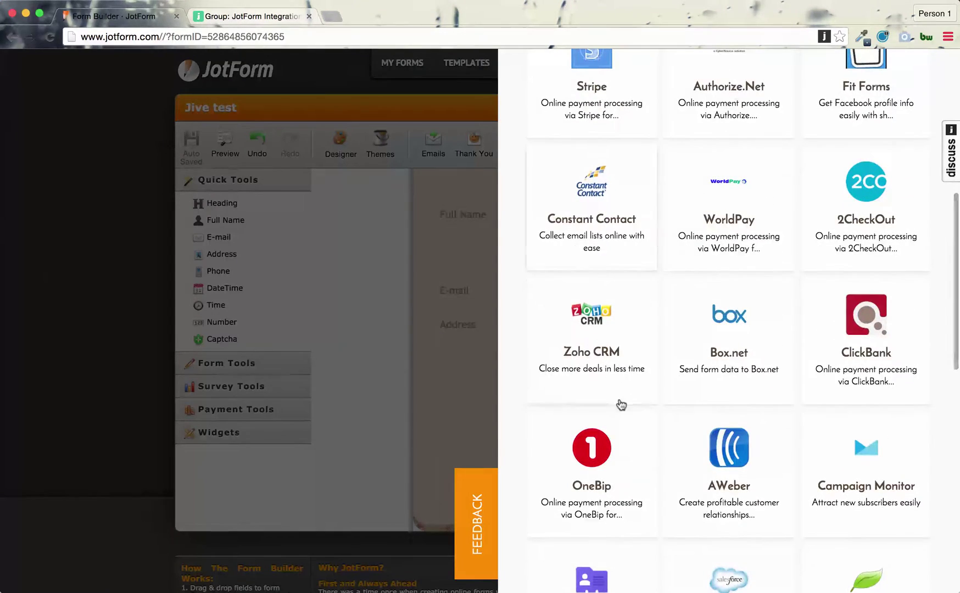
scroll(619, 402, "down", 3)
scroll(750, 225, "up", 10)
scroll(758, 428, "down", 15)
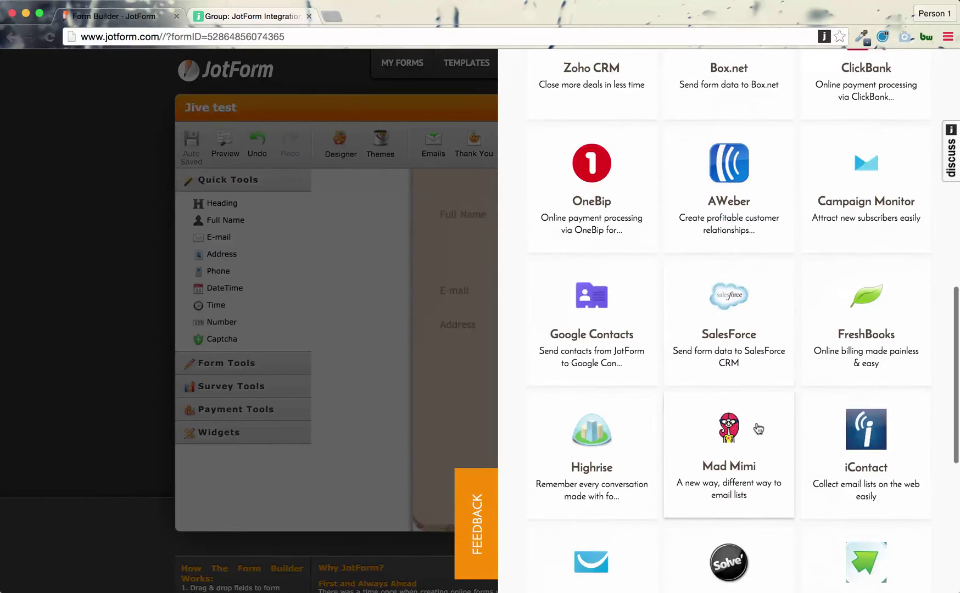
scroll(758, 429, "down", 7)
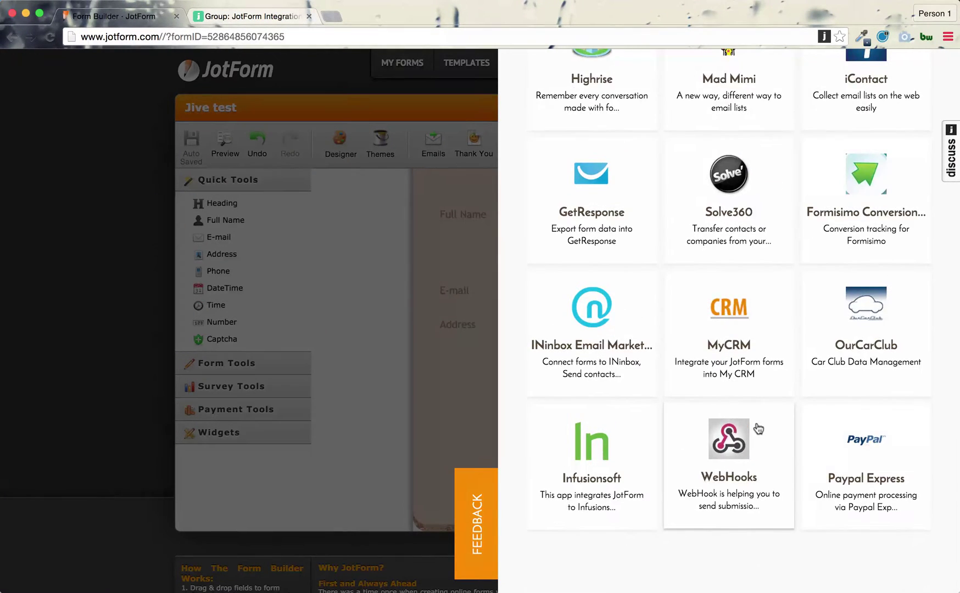
scroll(758, 428, "up", 15)
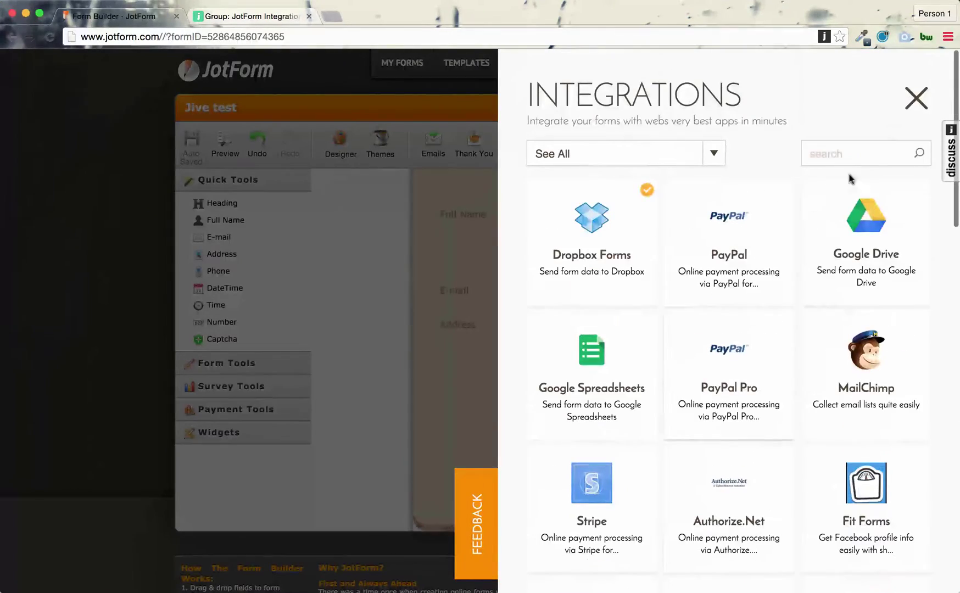